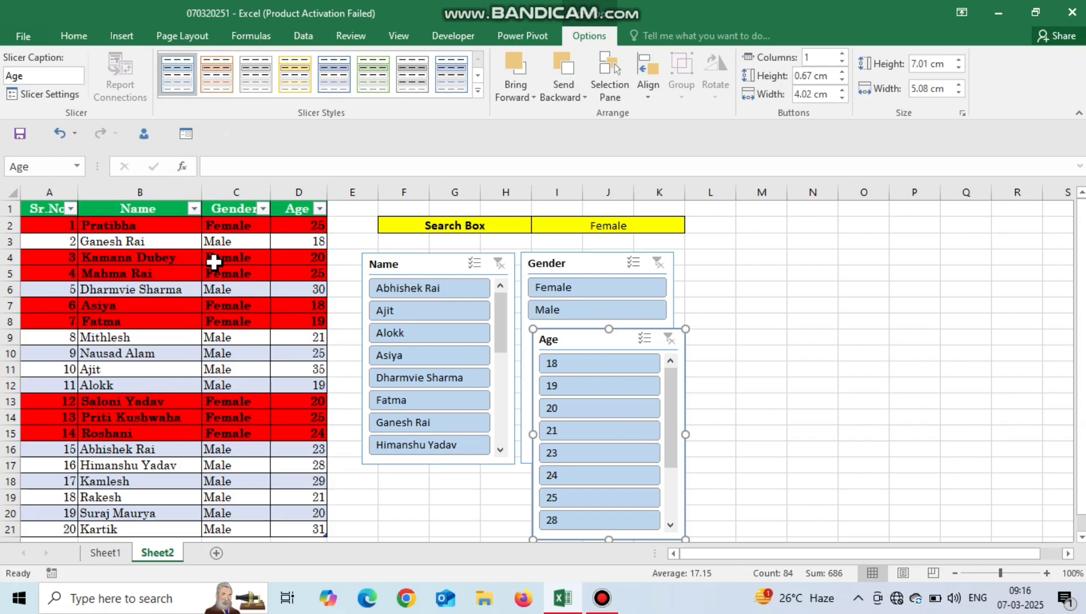
# Replace the Search Box value in I2 with 18 to highlight the matching table rows.
pyautogui.click(612, 227)
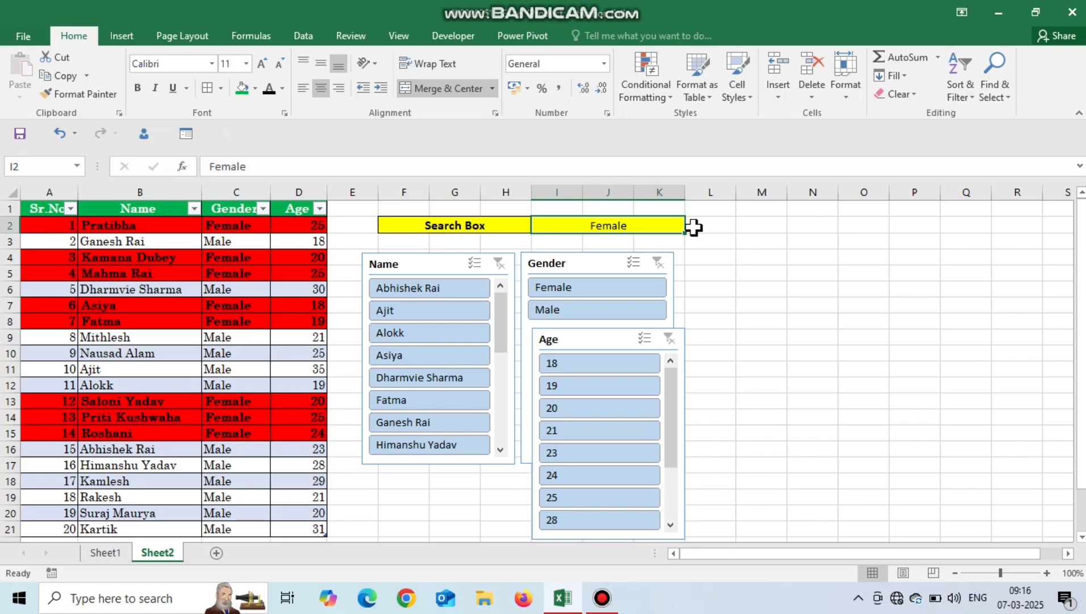
pyautogui.press('Delete')
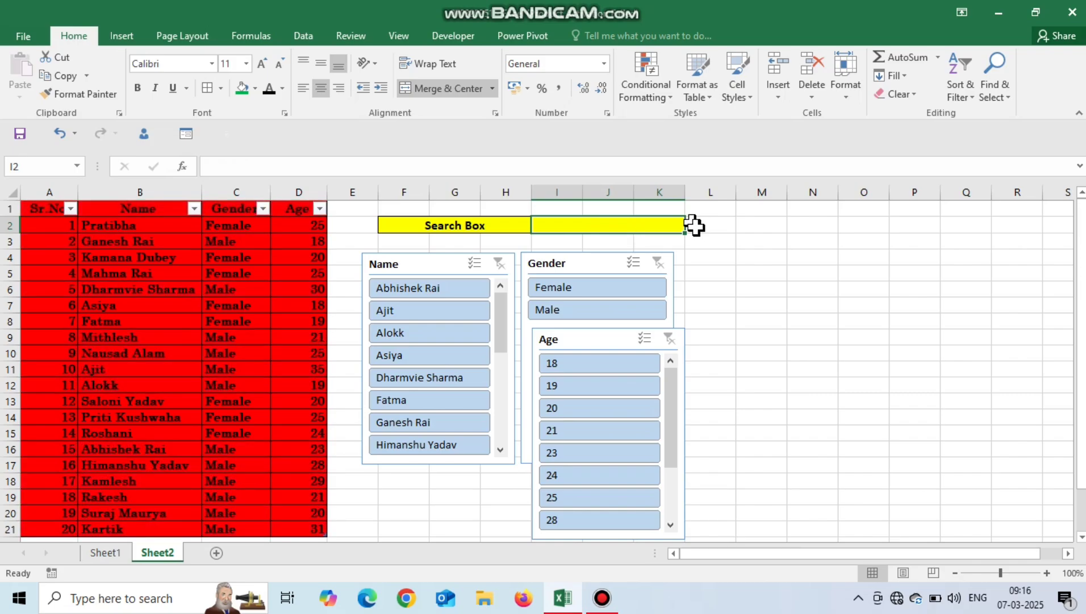
pyautogui.write('18')
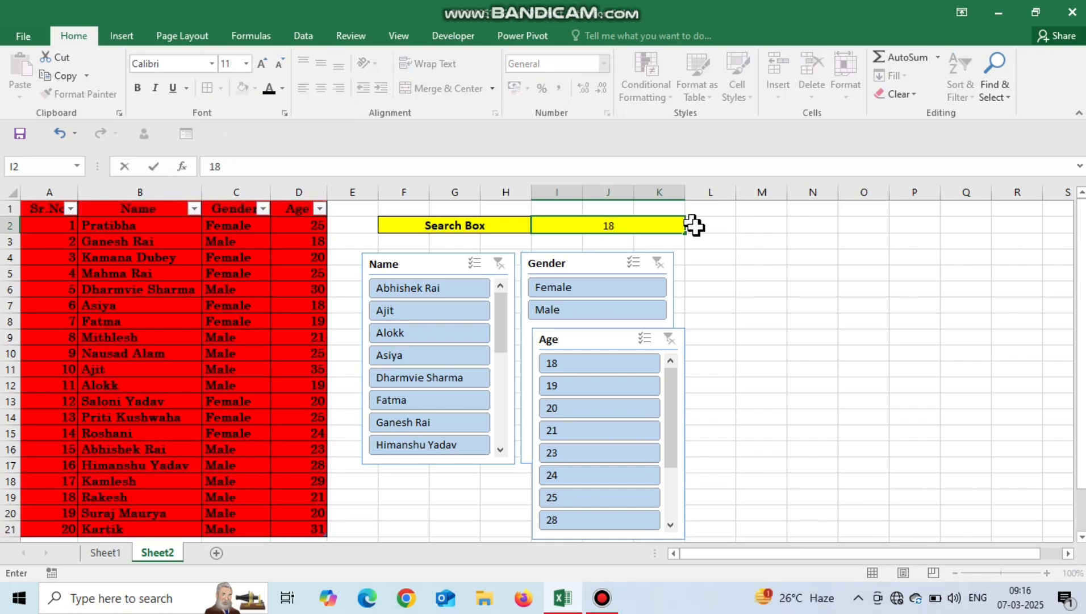
pyautogui.press('Return')
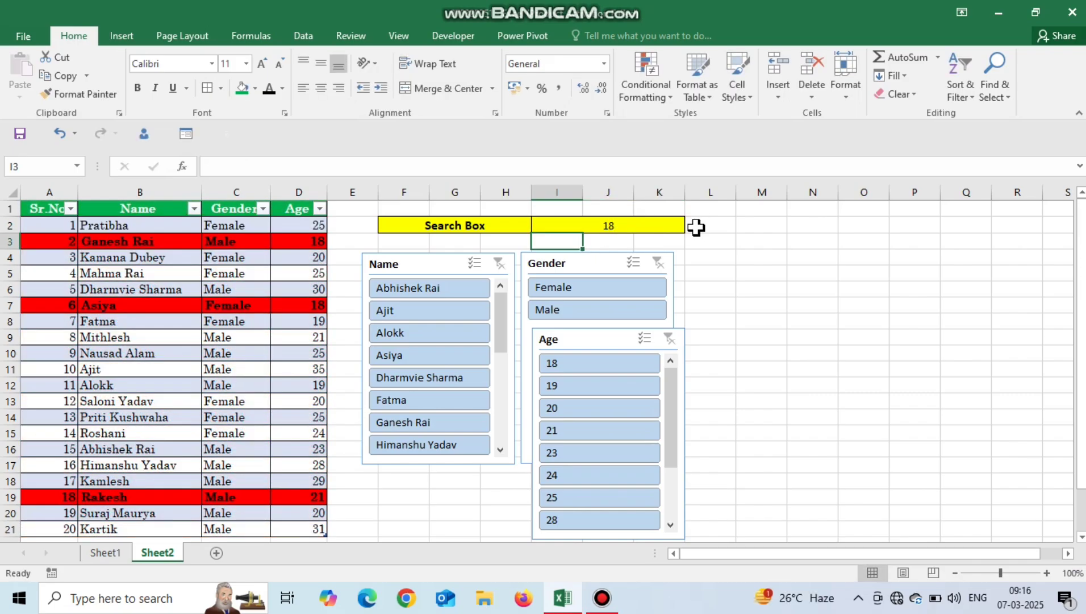
# Replace the Search Box value in I2 with the first name of the person with Sr.No 7.
pyautogui.click(643, 226)
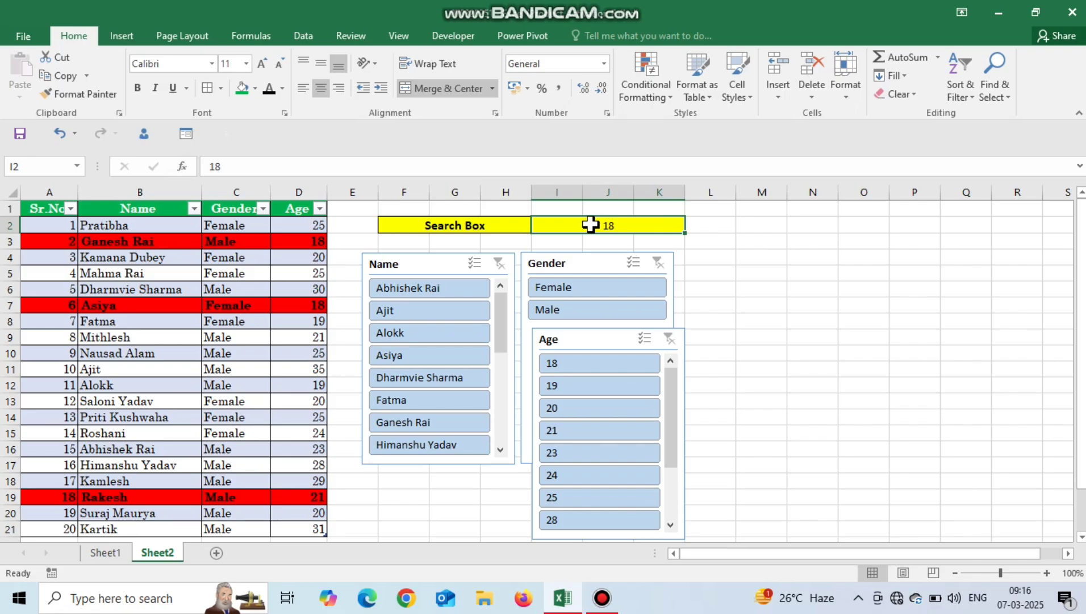
pyautogui.write('Fat')
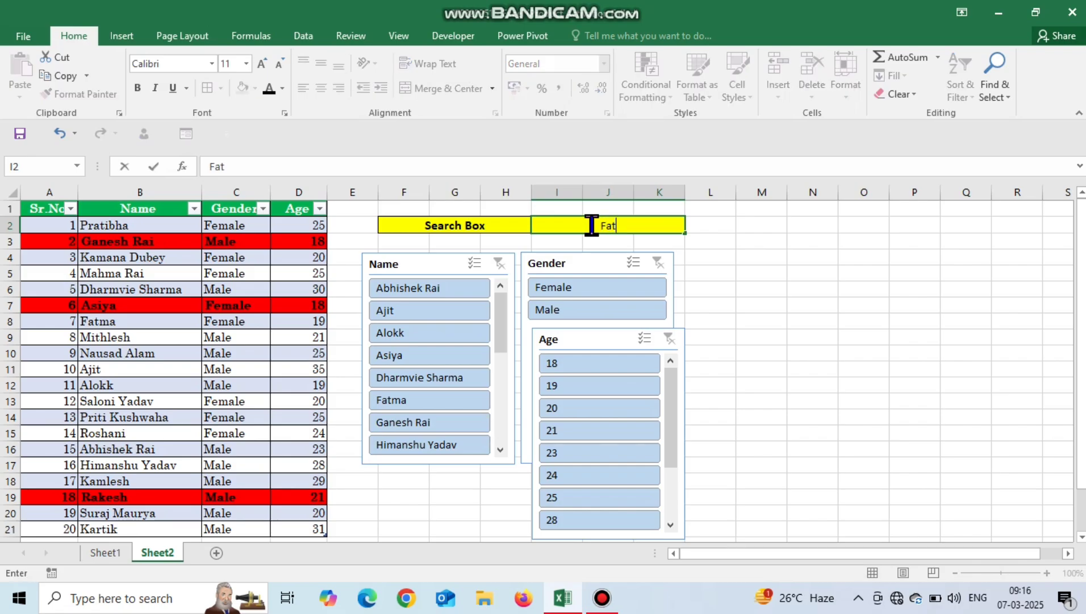
pyautogui.write('ma')
pyautogui.press('Return')
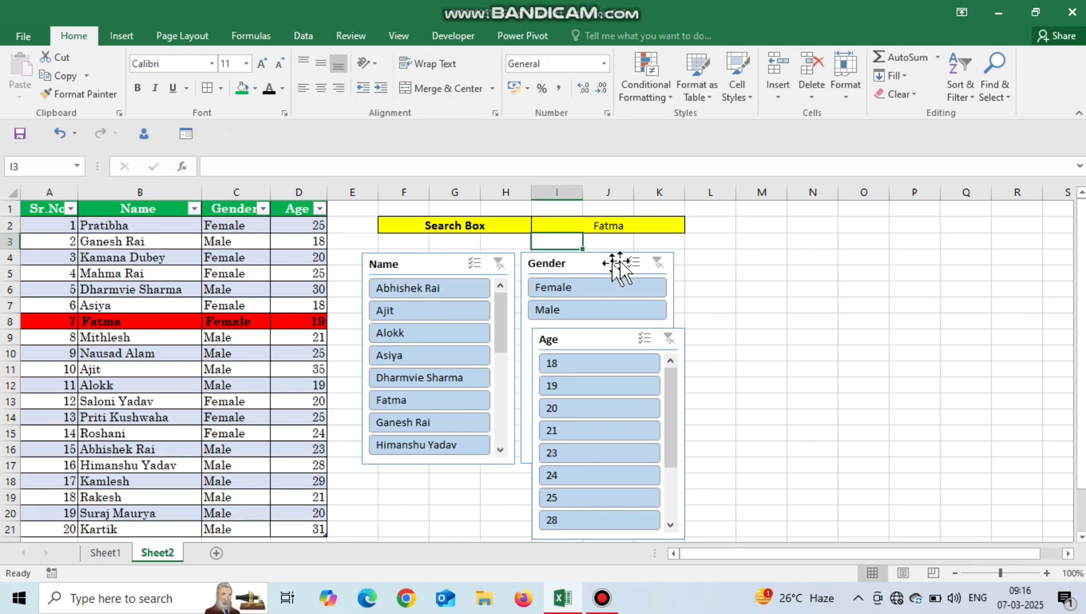
pyautogui.click(637, 223)
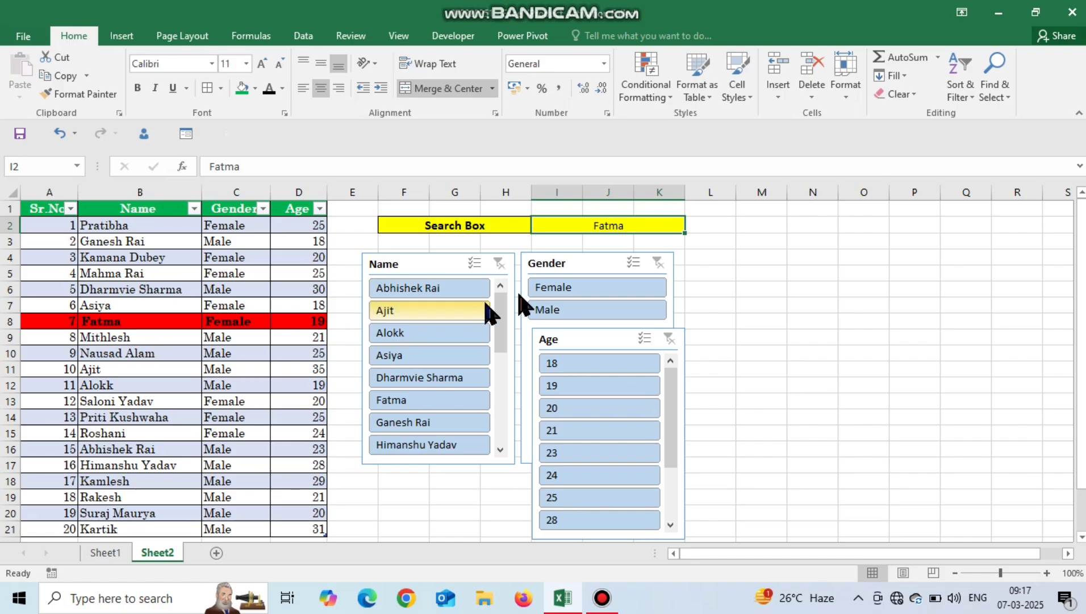
# Use the slicers to filter the table by Female, and switch to Male with age 21.
pyautogui.click(582, 288)
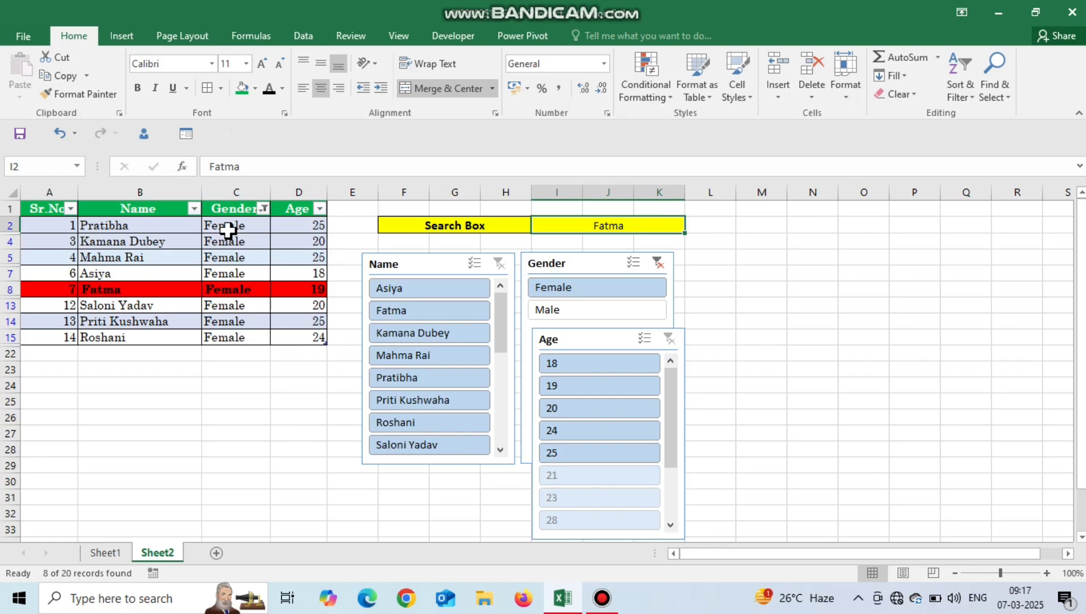
pyautogui.click(561, 309)
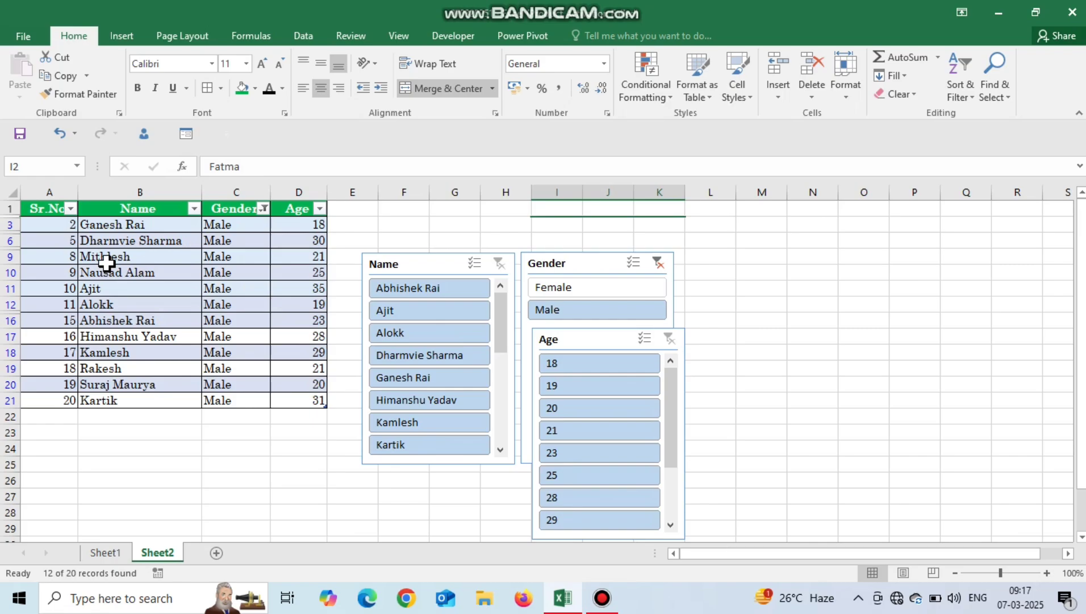
pyautogui.click(579, 437)
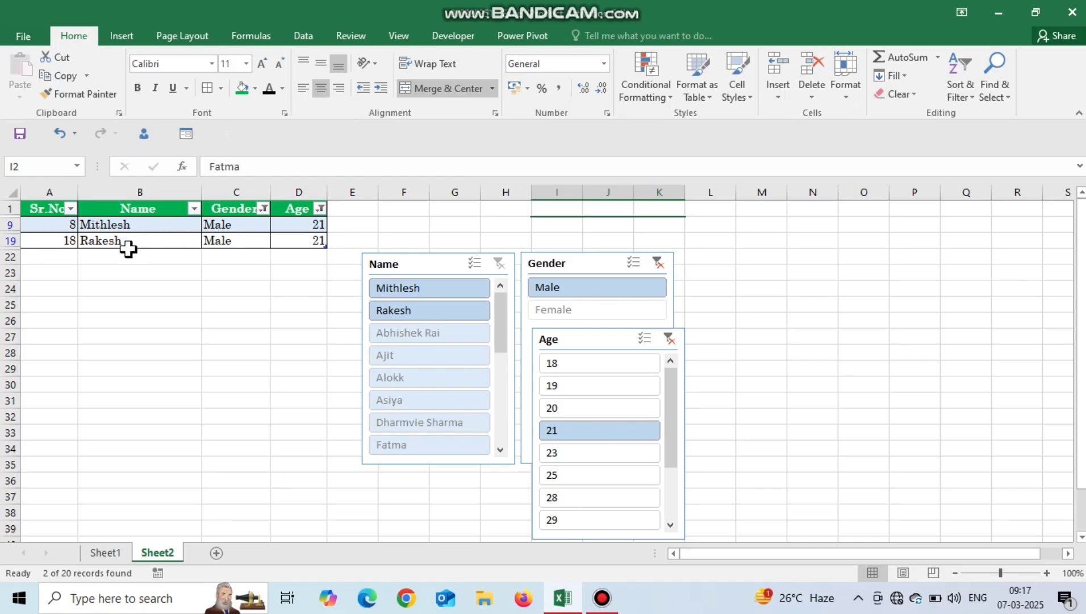
# Remove the Gender filter and show only age 18 with the slicer before clearing the Age filter.
pyautogui.click(659, 262)
pyautogui.click(139, 240)
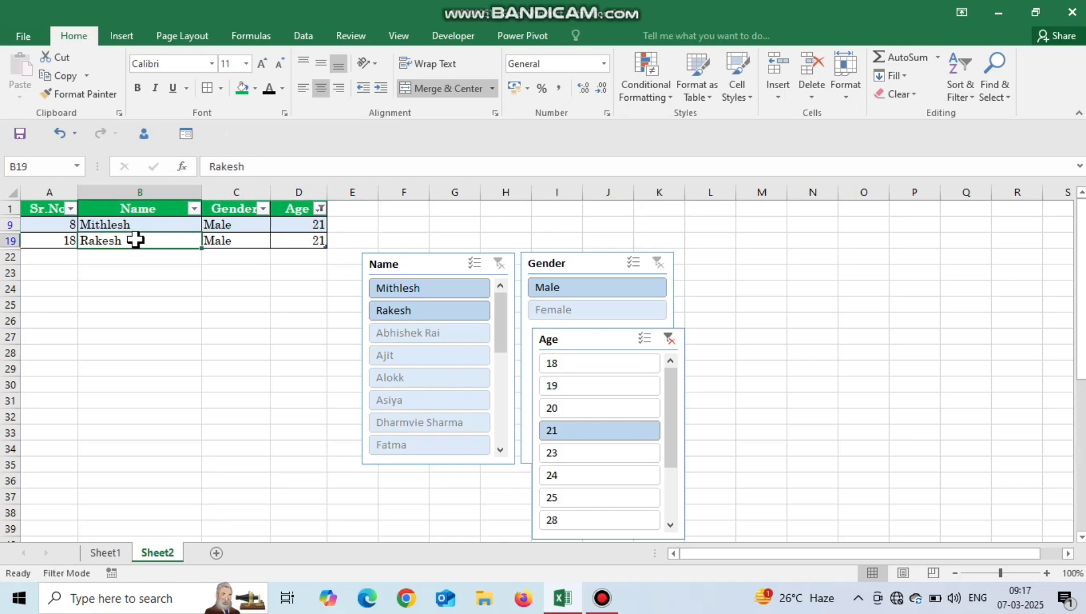
pyautogui.click(573, 368)
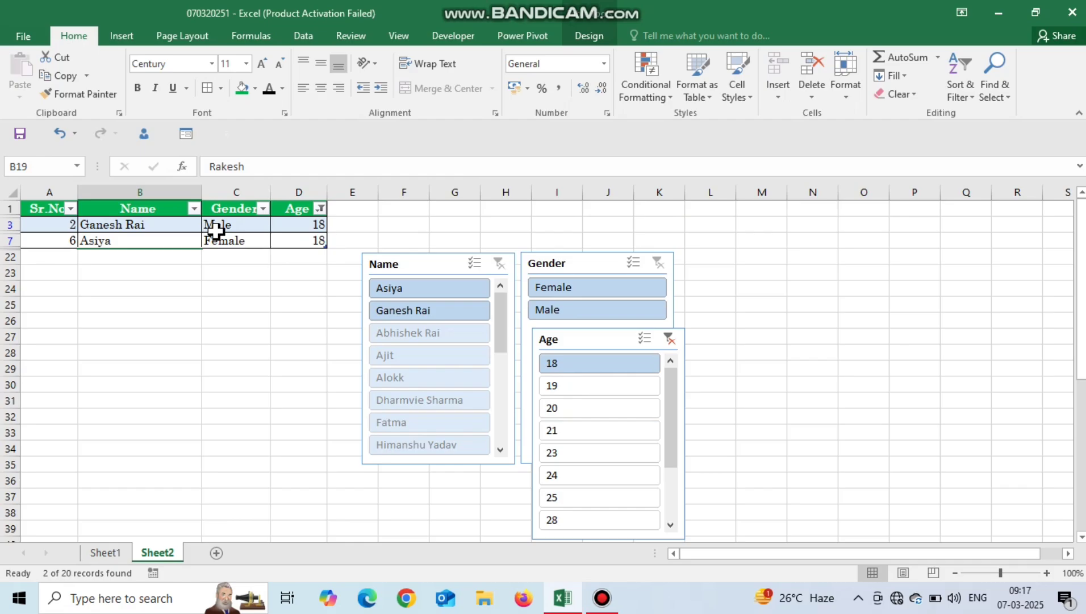
pyautogui.click(669, 340)
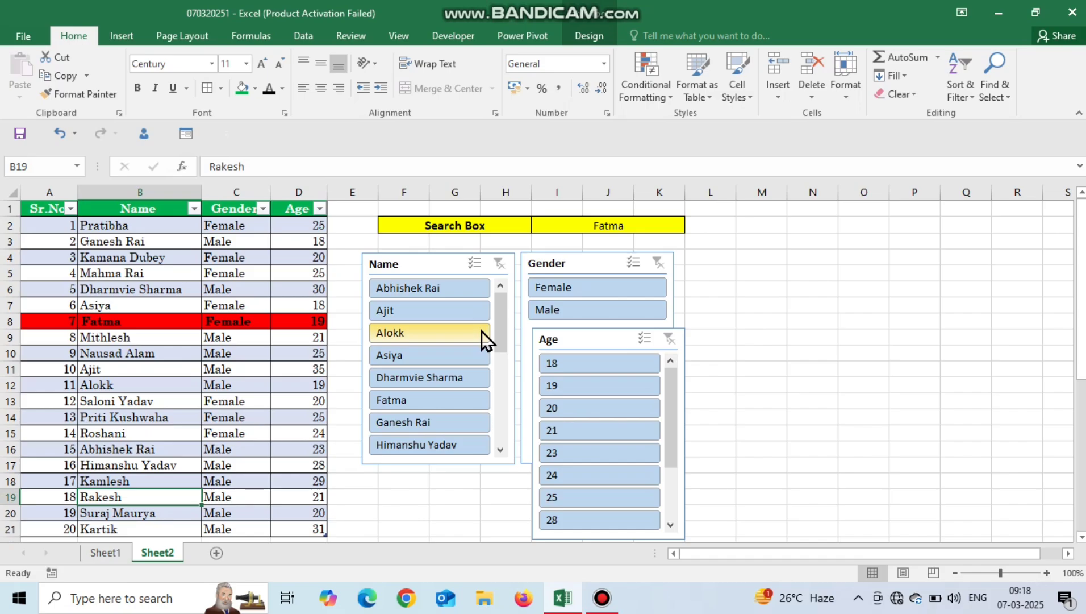
# Delete the Name, Gender and Age slicers from the sheet.
pyautogui.click(452, 253)
pyautogui.press('Delete')
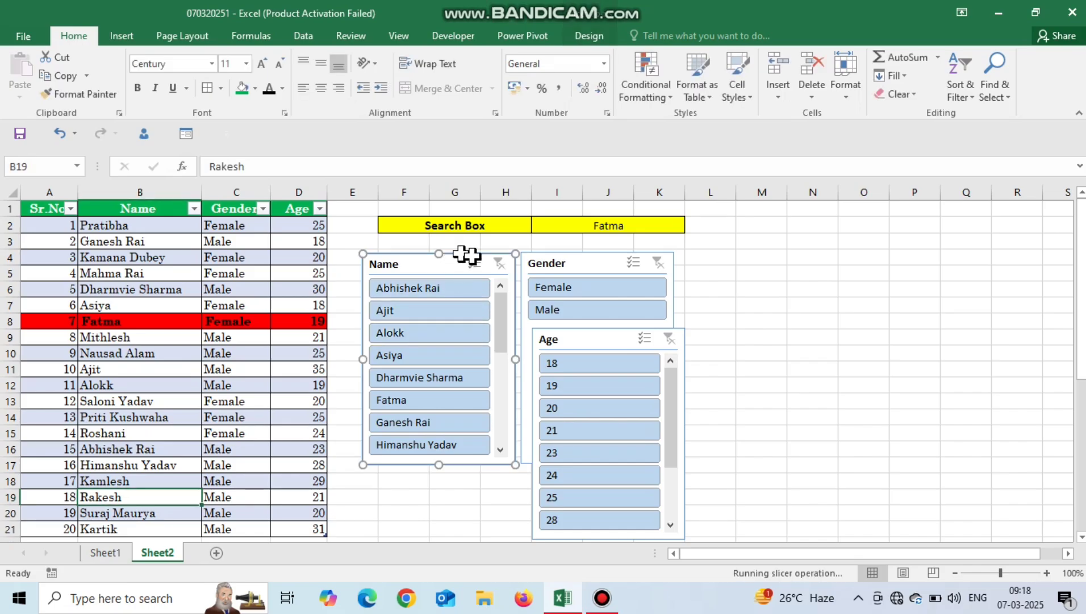
pyautogui.click(565, 256)
pyautogui.press('Delete')
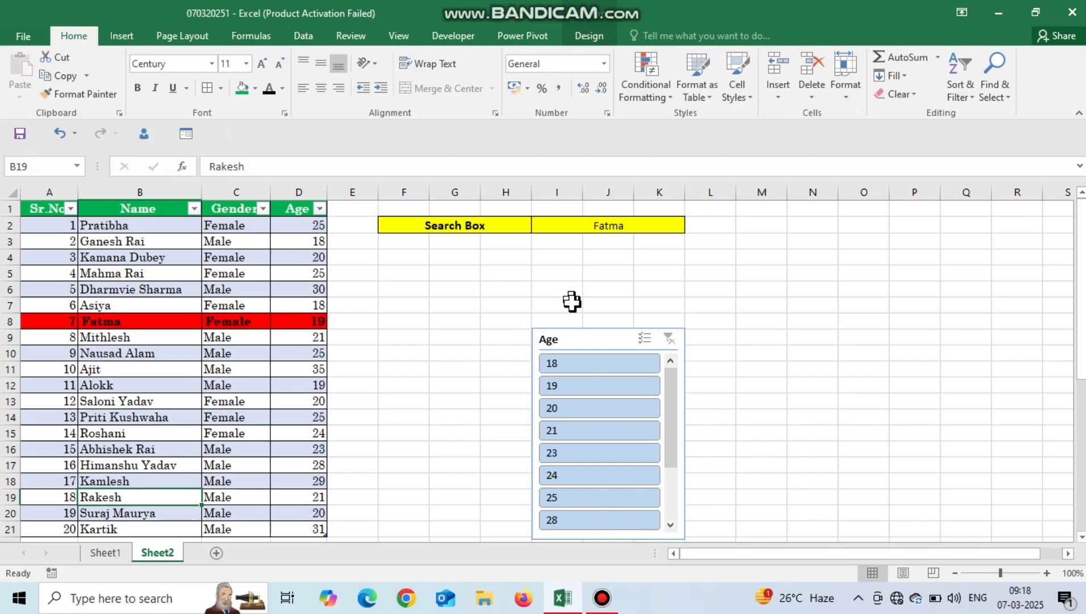
pyautogui.click(566, 331)
pyautogui.press('Delete')
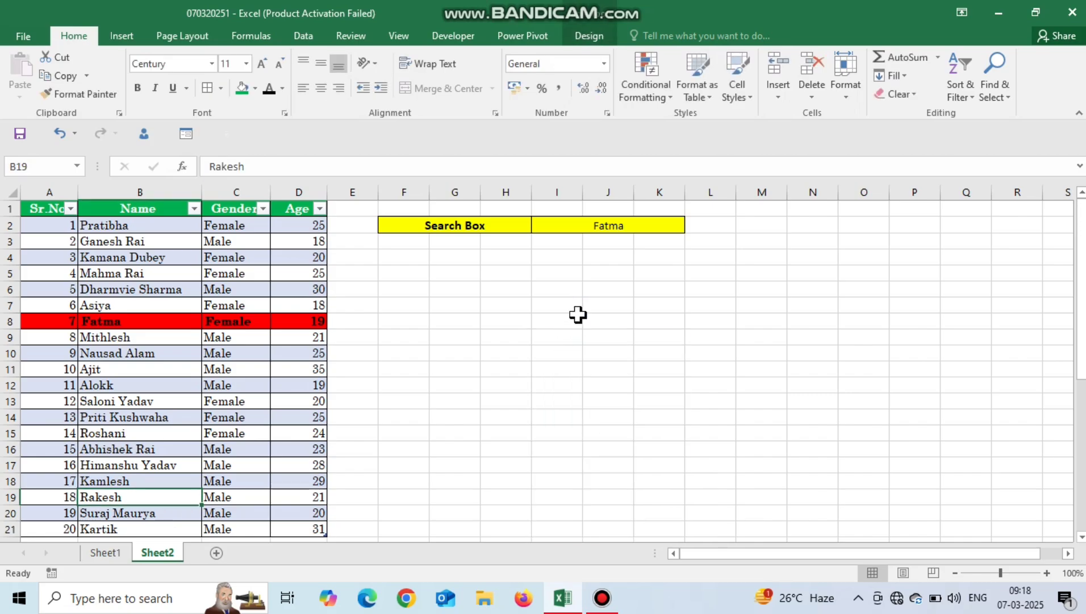
# Clear the conditional formatting rules from the entire sheet.
pyautogui.click(608, 222)
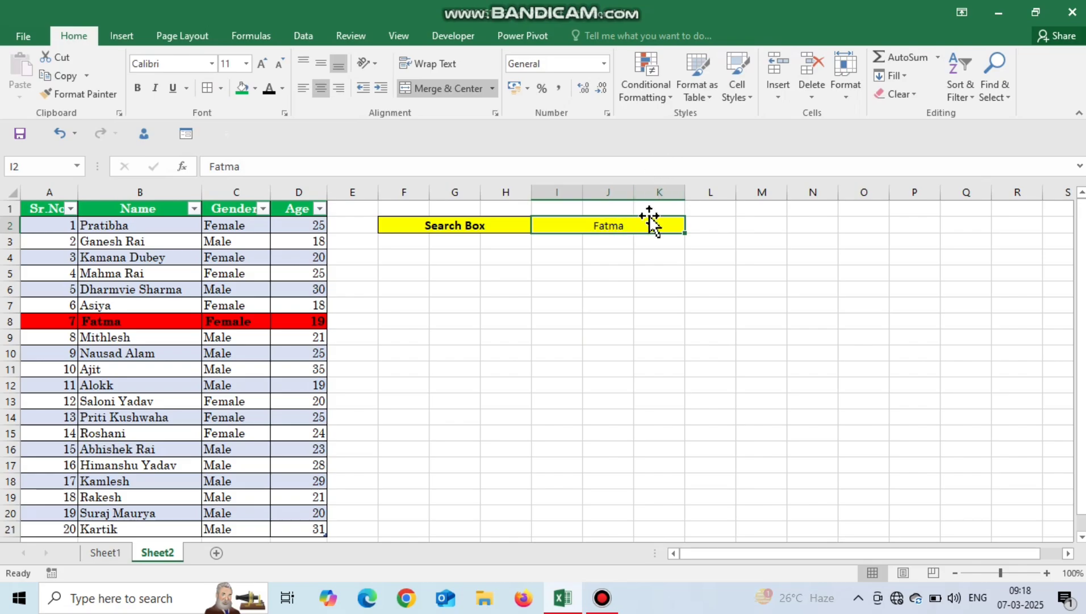
pyautogui.click(668, 99)
pyautogui.moveTo(682, 321)
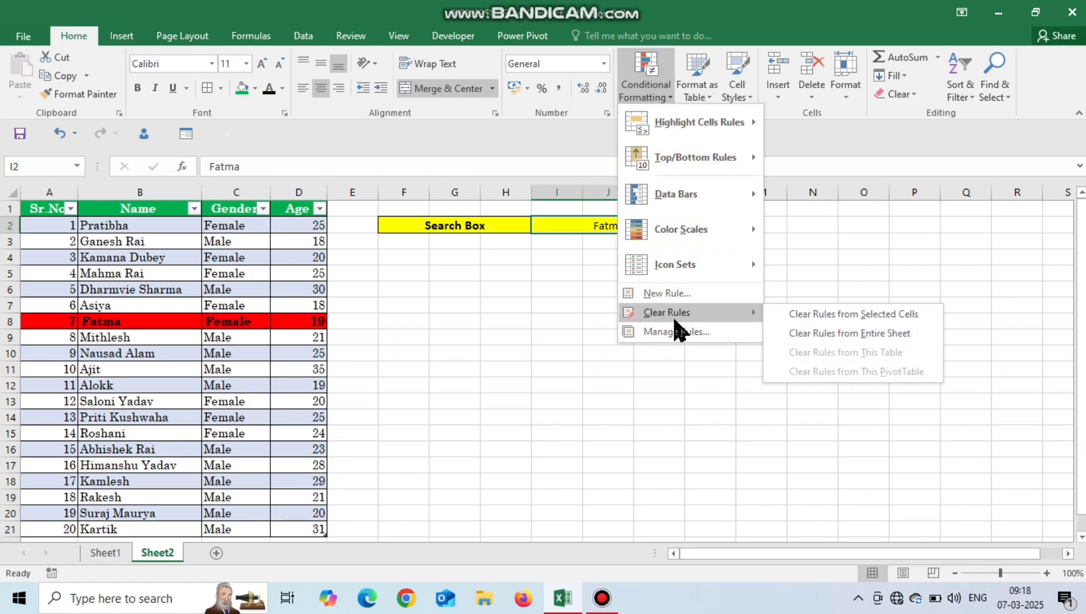
pyautogui.click(822, 333)
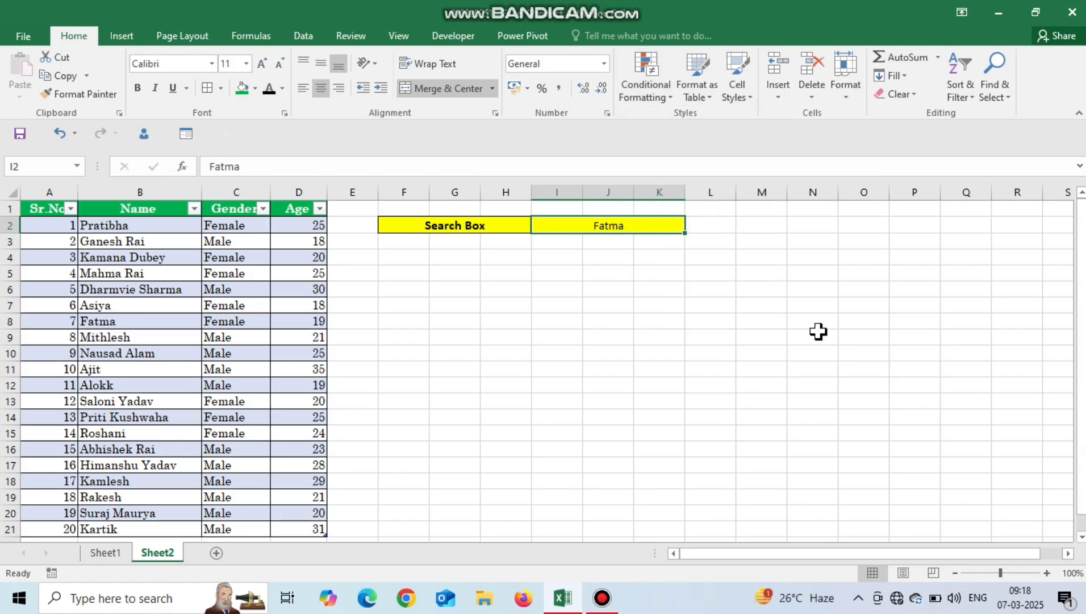
# Empty the Search Box input cell I2.
pyautogui.click(575, 301)
pyautogui.click(601, 223)
pyautogui.press('Delete')
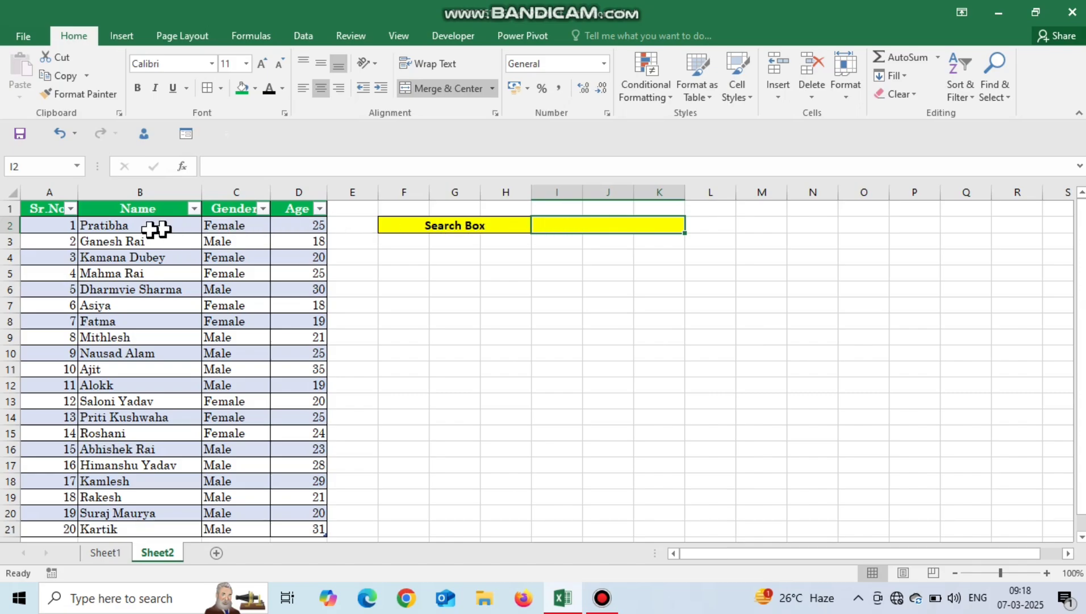
# Create a new conditional formatting rule for the whole table A1:D21 that uses a formula to determine which cells to format.
pyautogui.moveTo(51, 210); pyautogui.dragTo(313, 492)
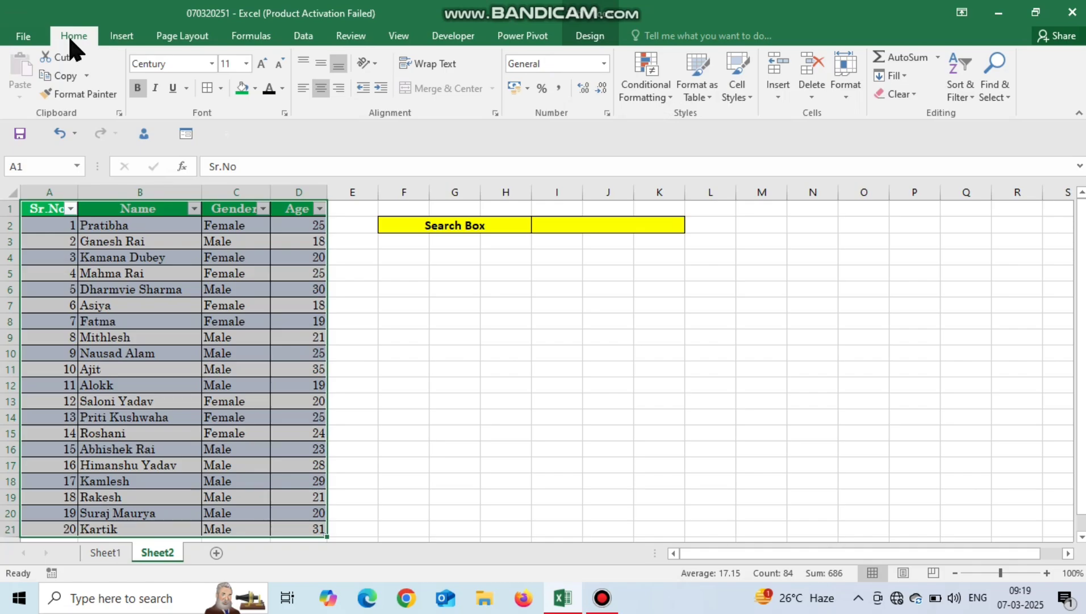
pyautogui.click(628, 100)
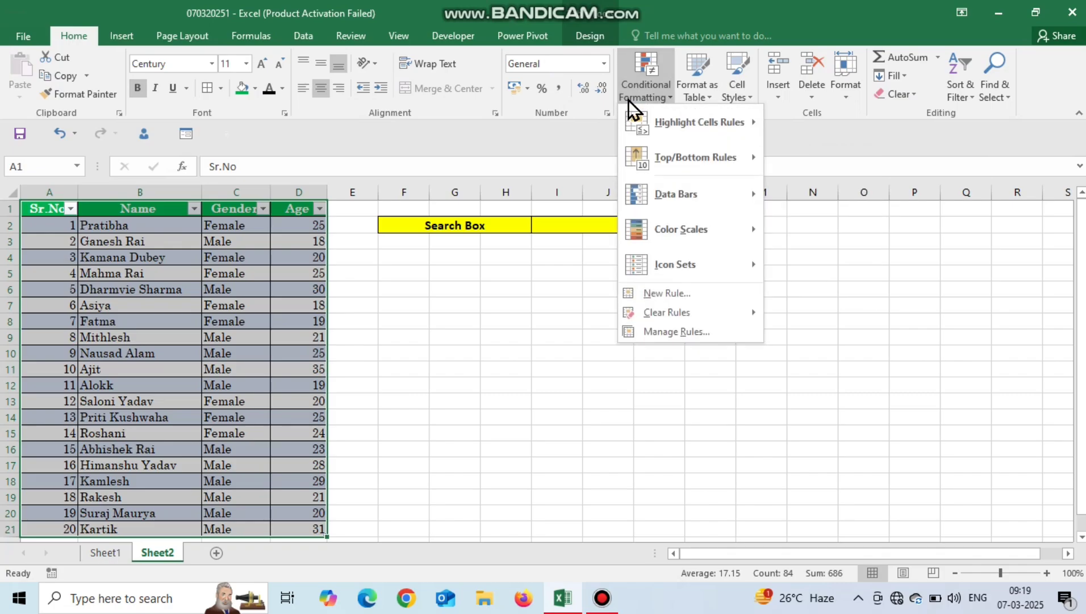
pyautogui.click(715, 294)
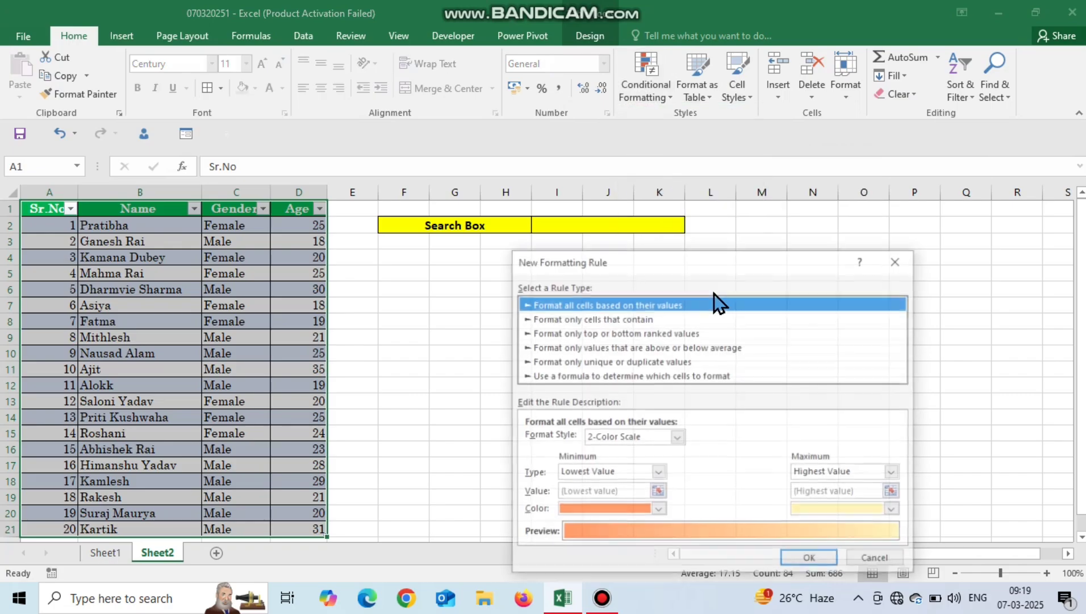
pyautogui.moveTo(670, 259); pyautogui.dragTo(511, 247)
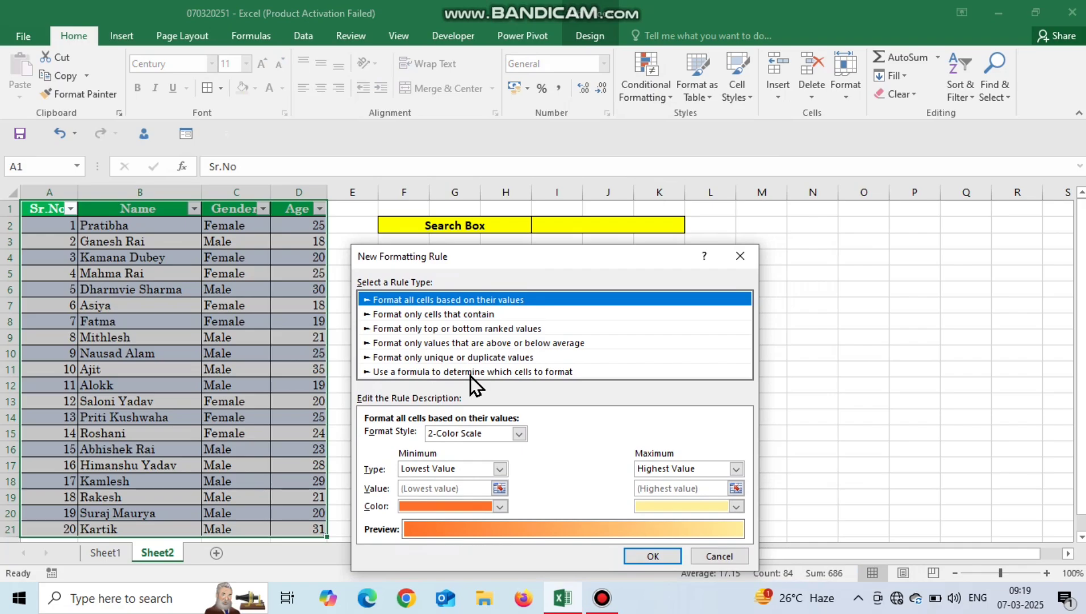
pyautogui.click(567, 375)
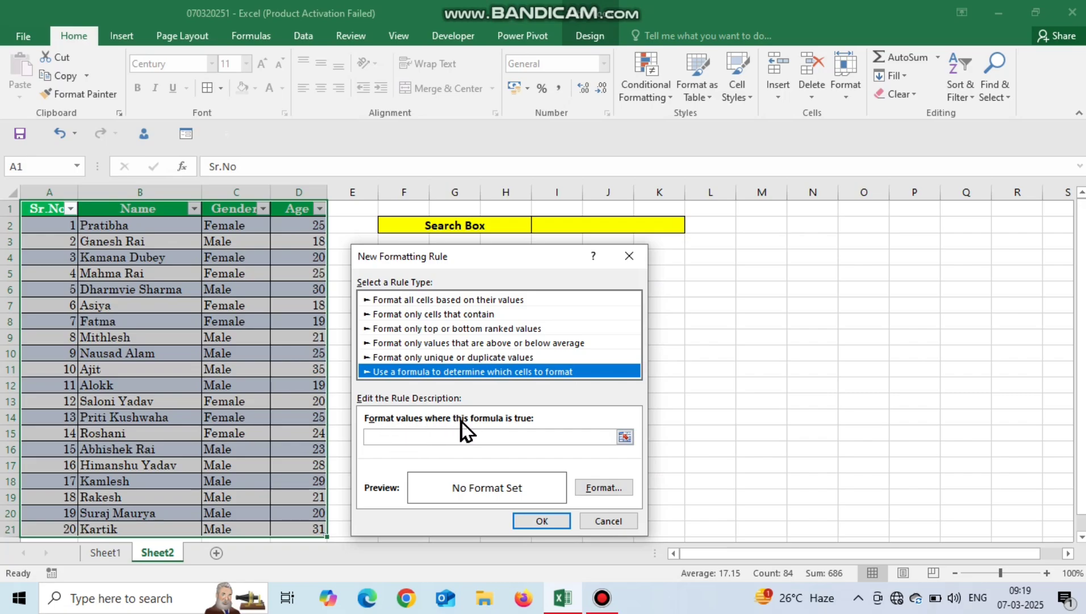
# Enter =SEARCH($I$2,$A1&$B1&$C1&$D1) as the formula of the new formatting rule.
pyautogui.click(454, 439)
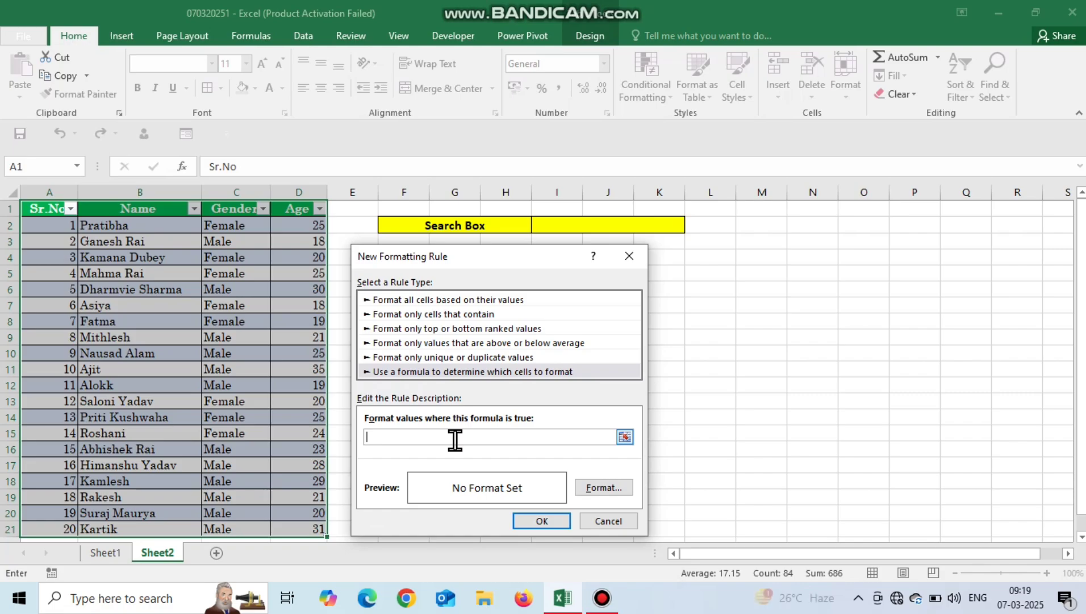
pyautogui.write('=S')
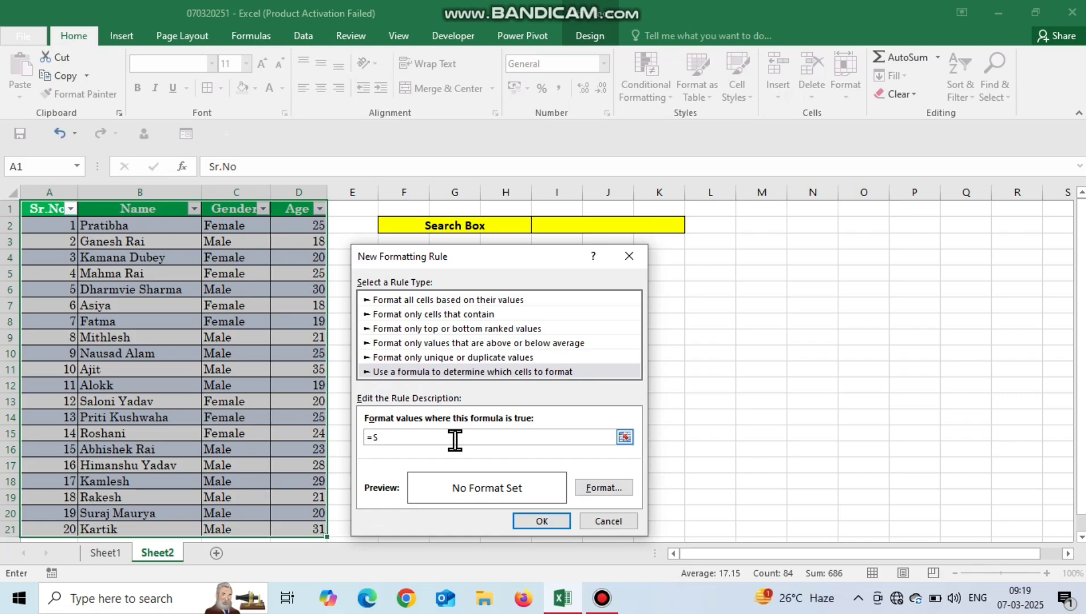
pyautogui.write('EARCH(')
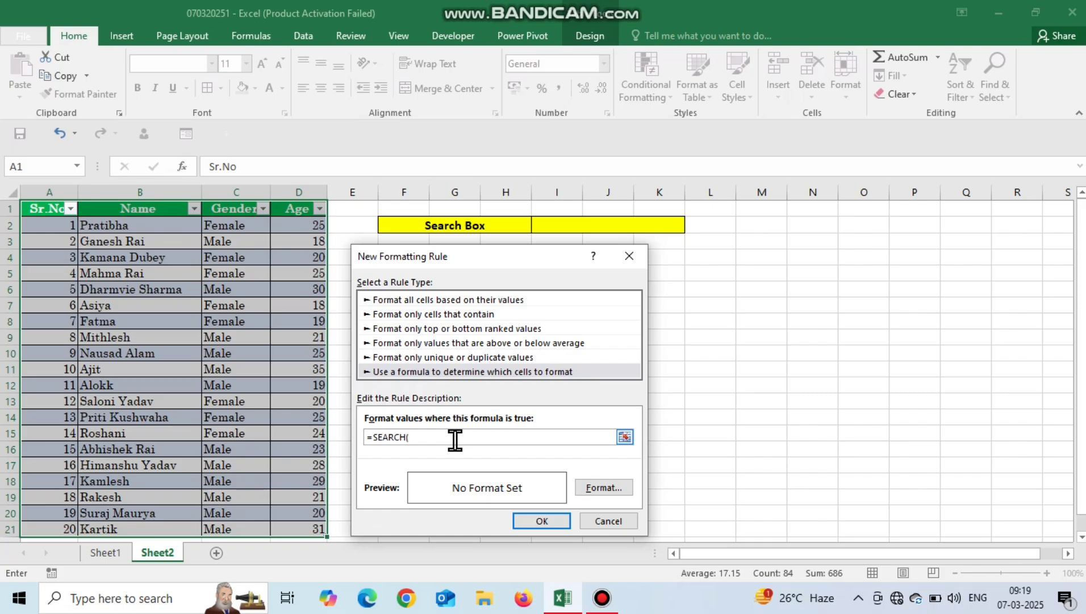
pyautogui.click(586, 226)
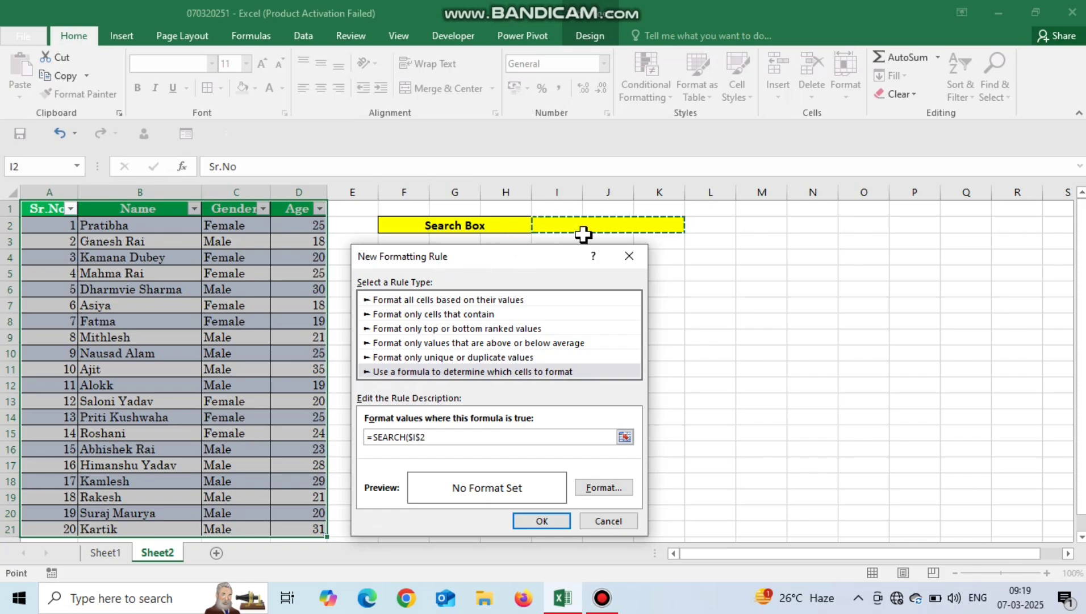
pyautogui.write(',')
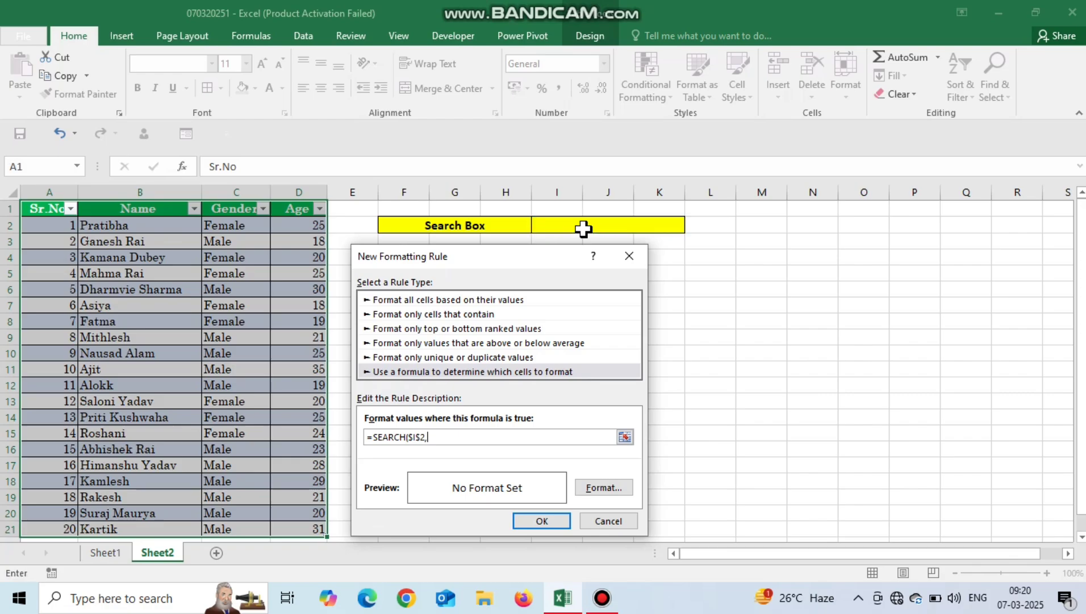
pyautogui.write('$')
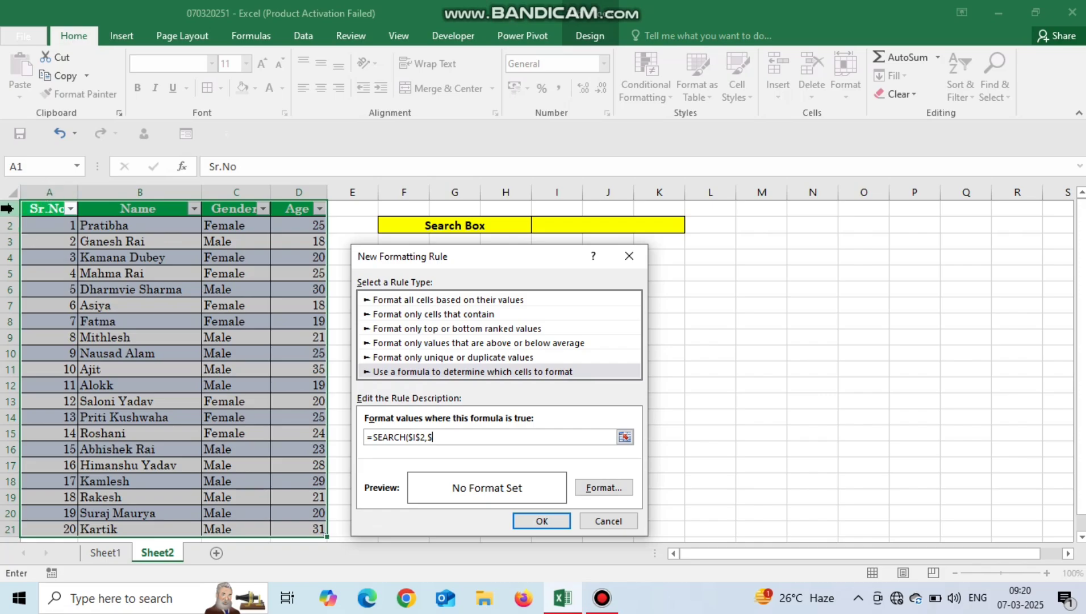
pyautogui.write('A1&$')
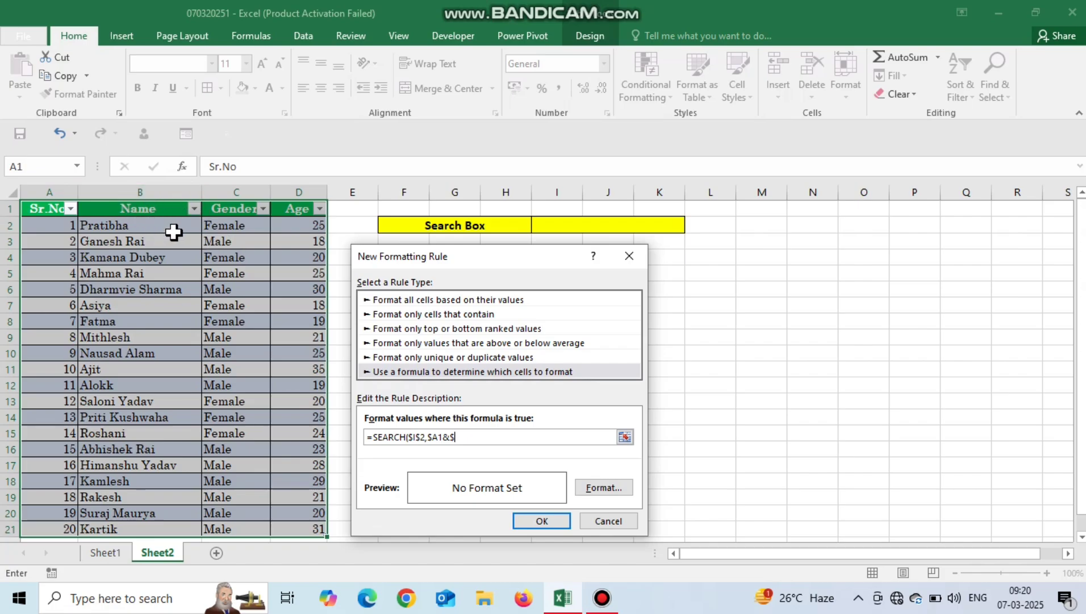
pyautogui.write('B1')
pyautogui.write('&')
pyautogui.write('$')
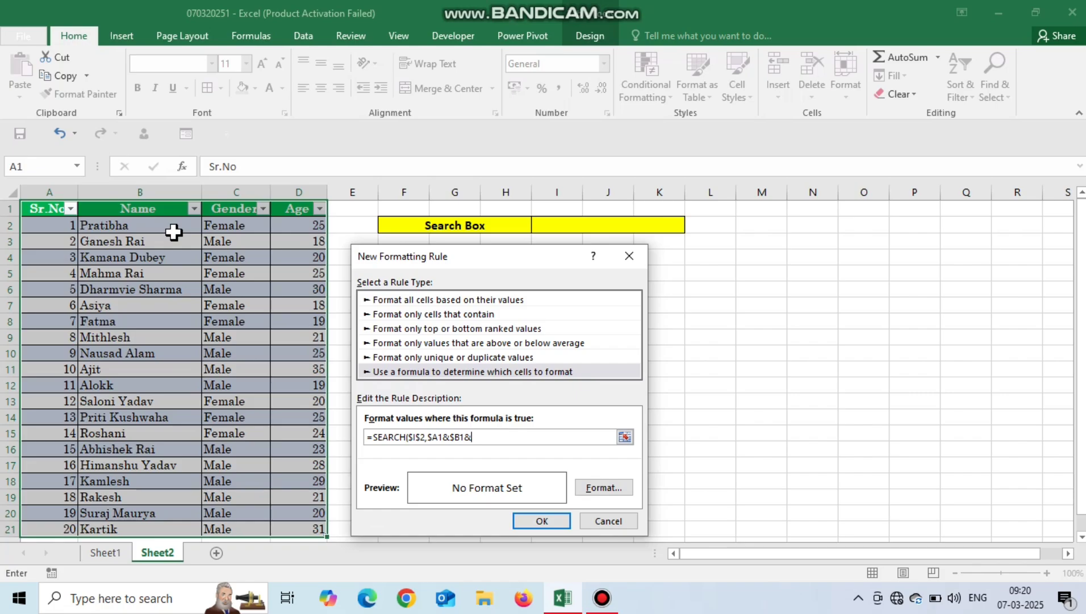
pyautogui.write('C1&')
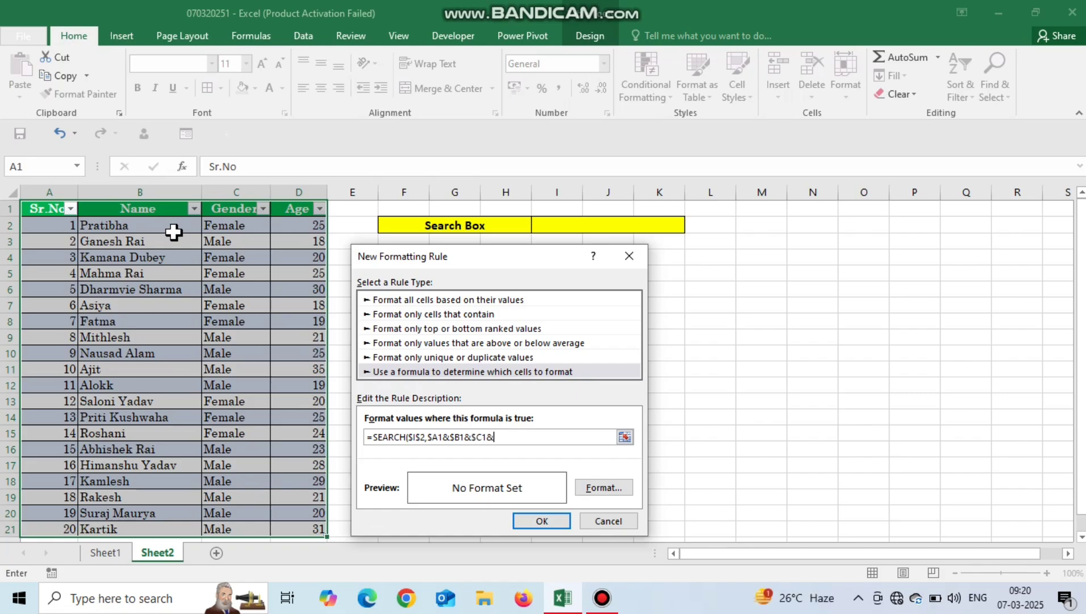
pyautogui.write('$D1)')
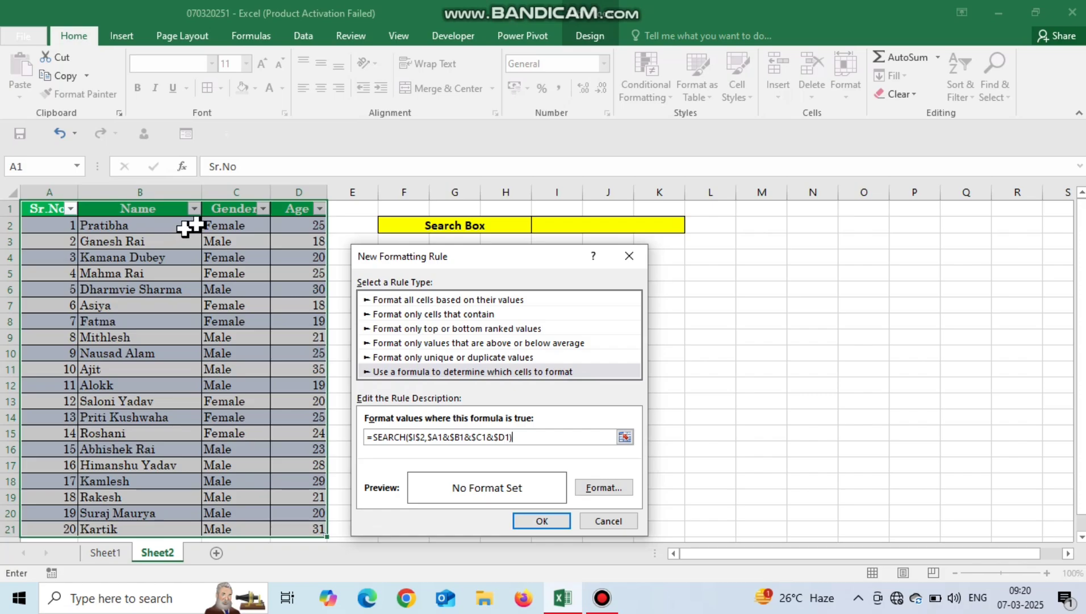
# Set the rule's font format to bold with a black text color.
pyautogui.click(604, 489)
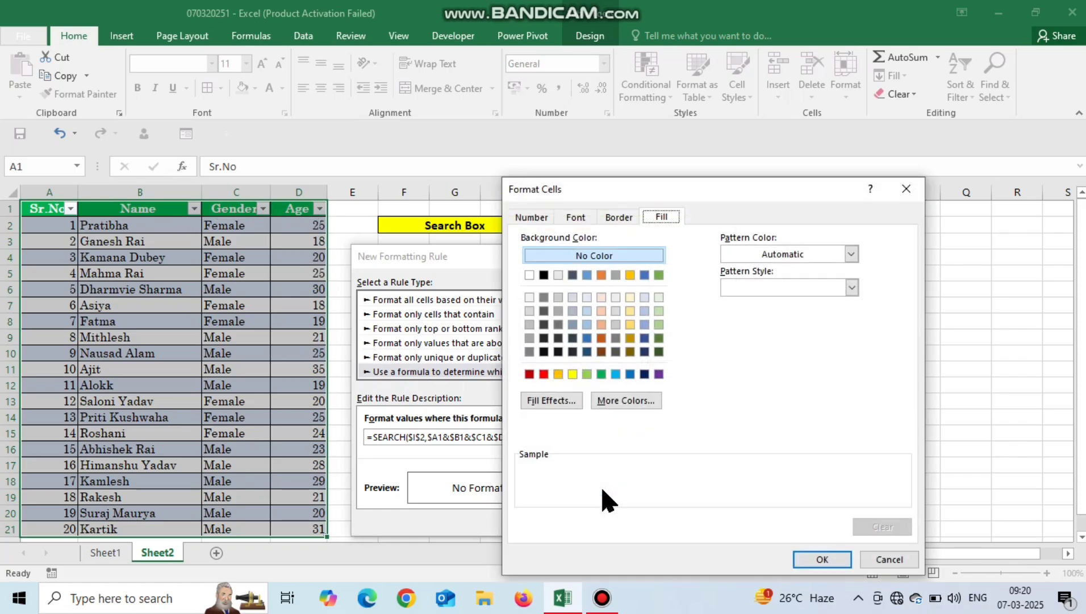
pyautogui.click(580, 218)
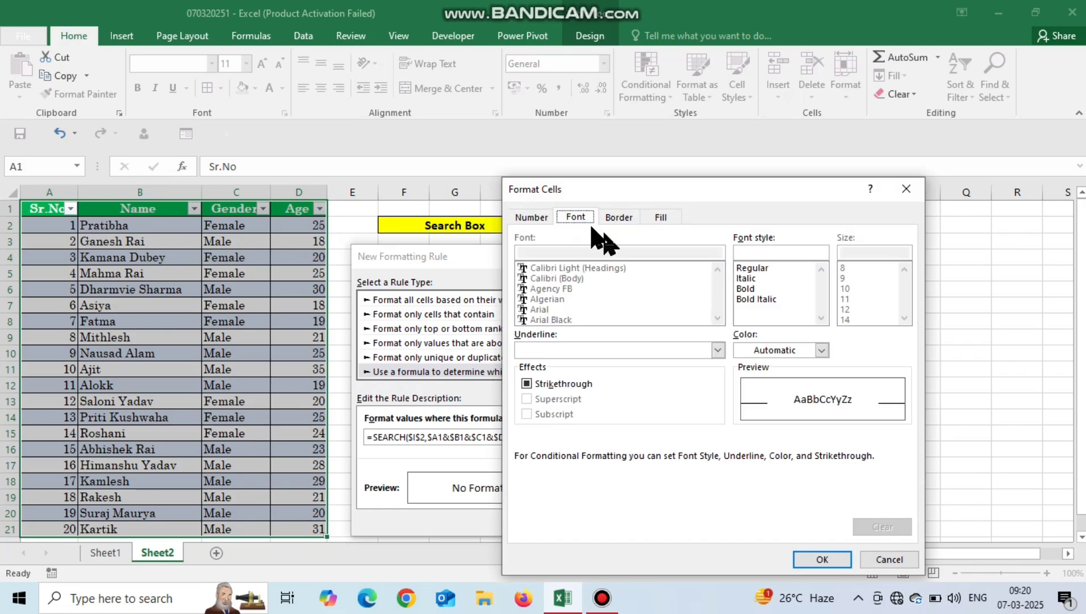
pyautogui.click(753, 291)
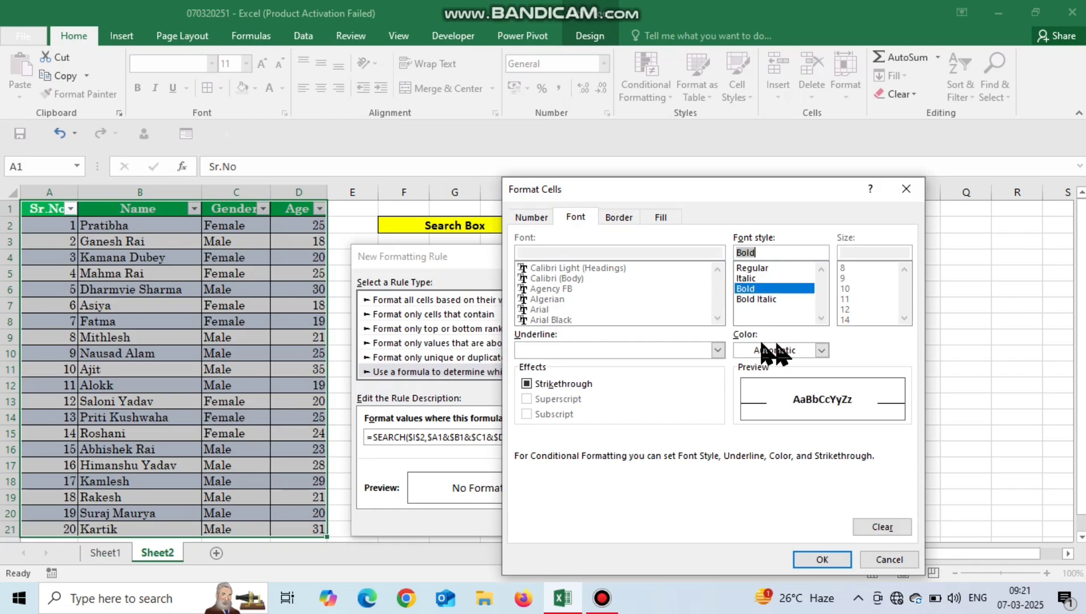
pyautogui.click(821, 350)
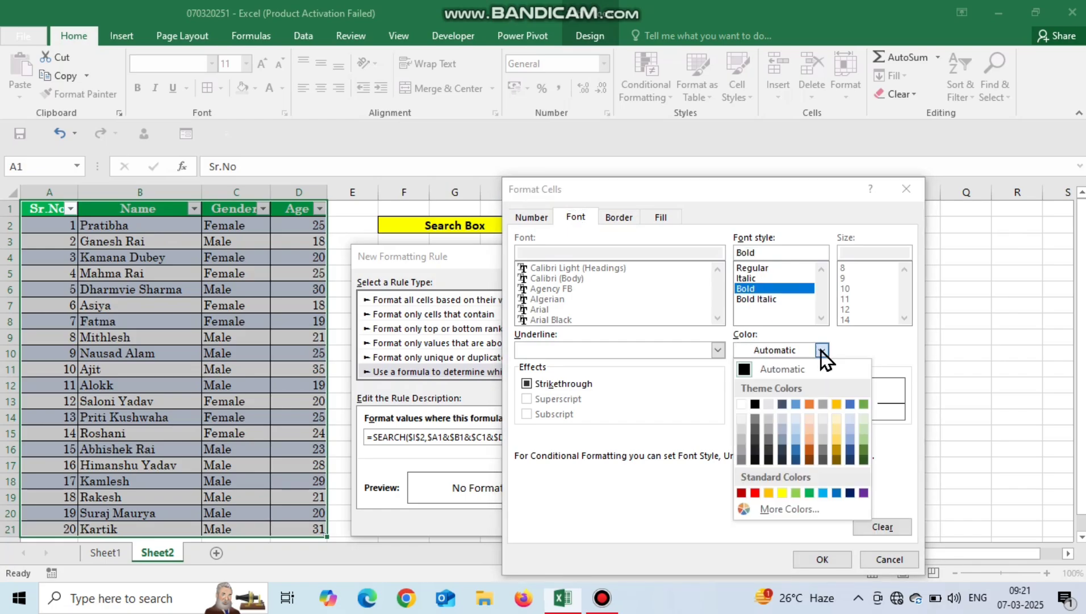
pyautogui.click(756, 404)
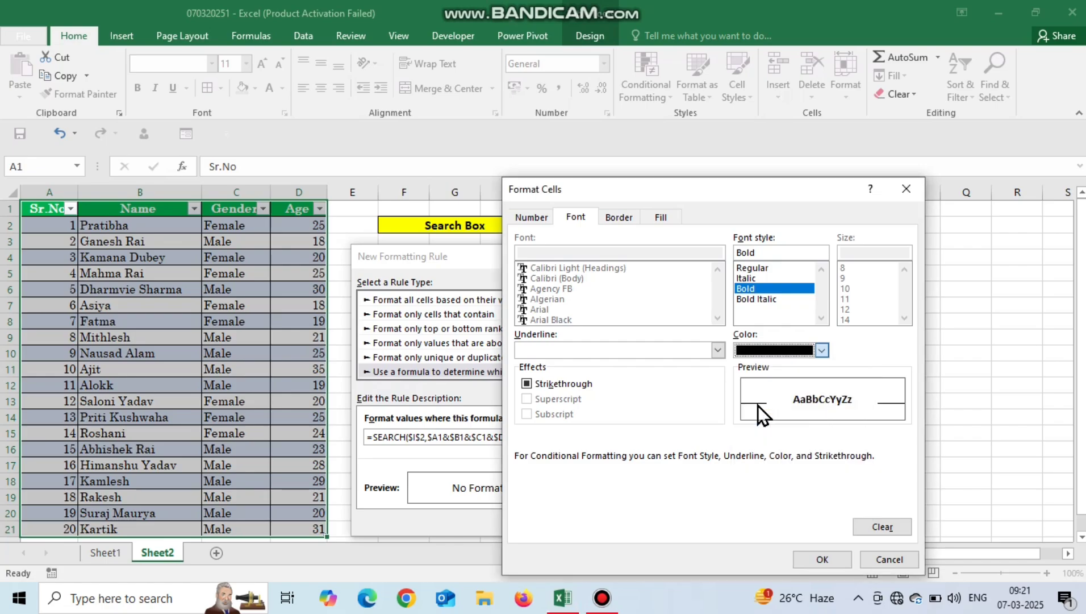
pyautogui.click(822, 350)
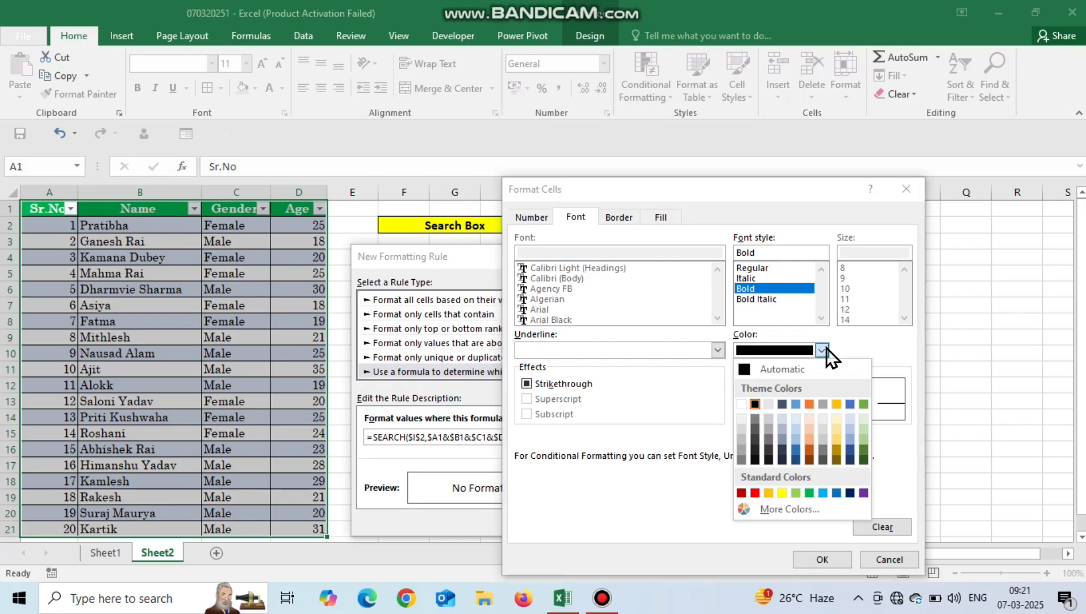
pyautogui.click(755, 404)
# Give the rule a red background fill and apply the finished rule to the table.
pyautogui.click(661, 223)
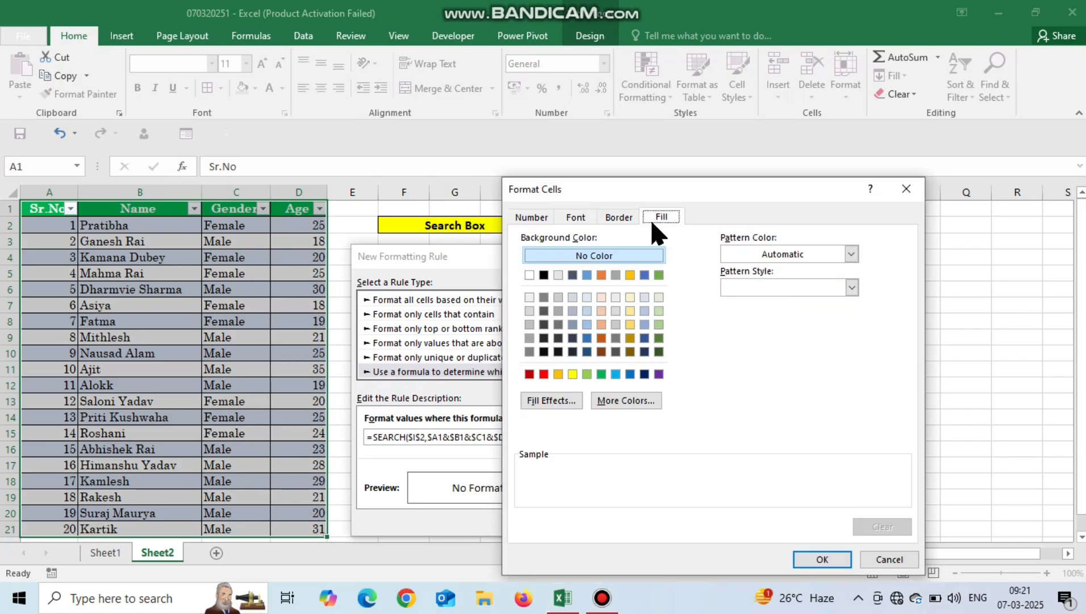
pyautogui.click(545, 373)
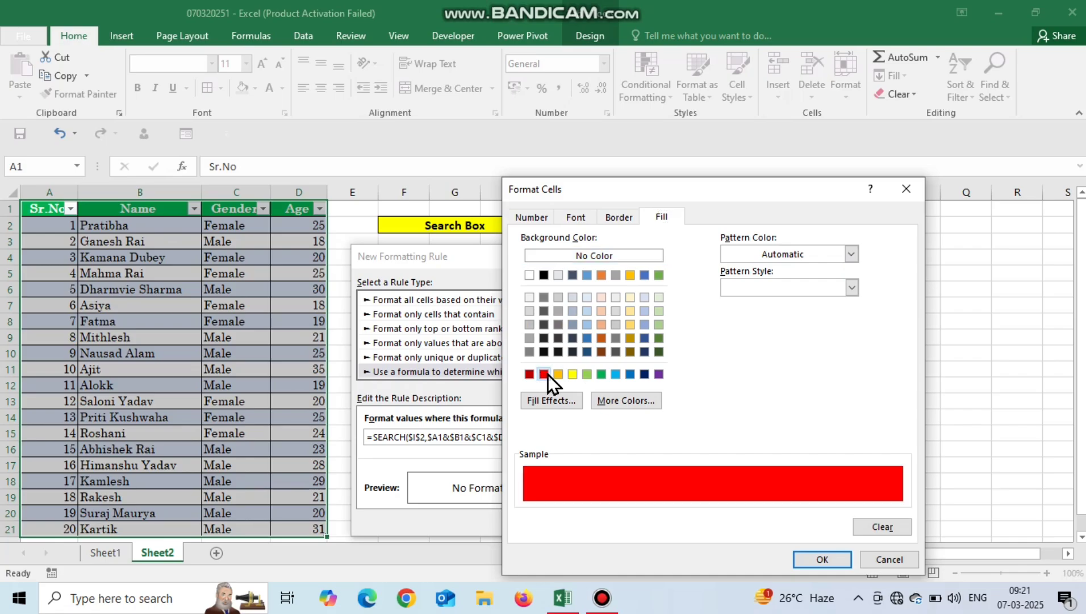
pyautogui.click(833, 559)
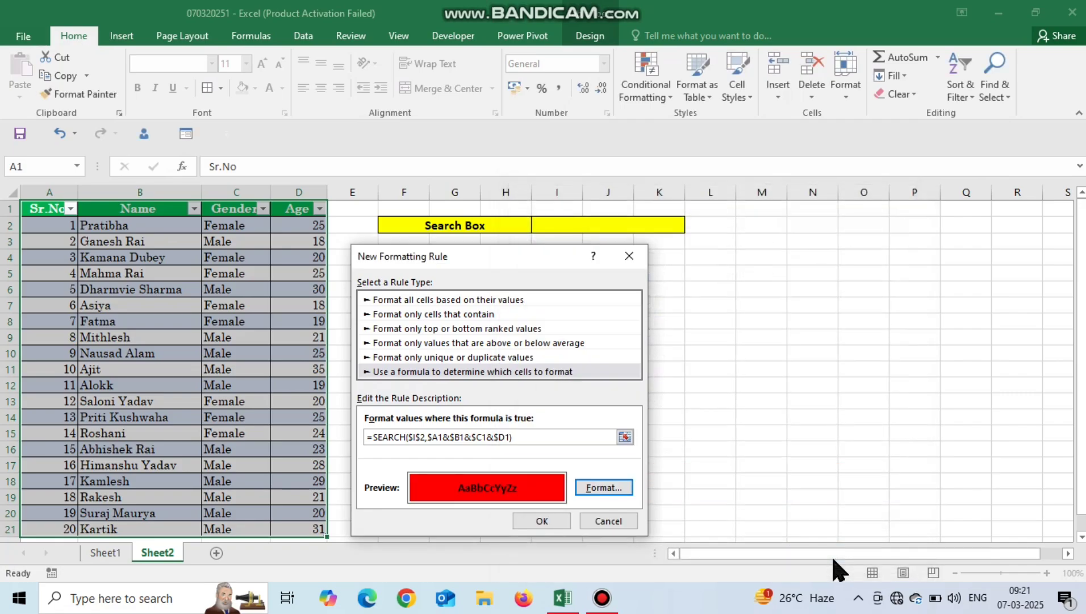
pyautogui.click(542, 521)
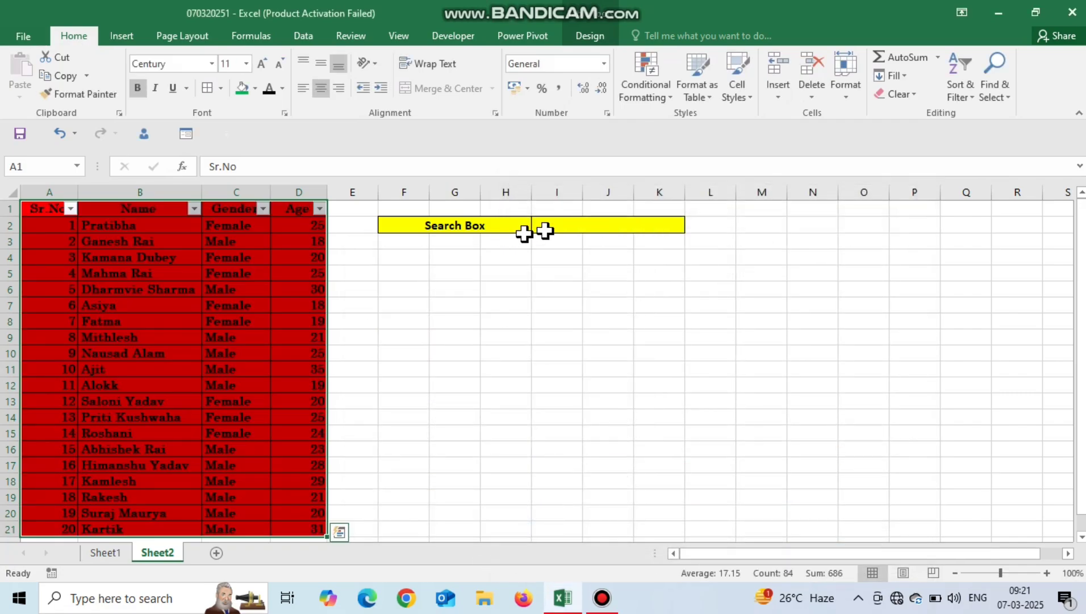
# Test the search box by entering 25 in cell I2.
pyautogui.click(625, 222)
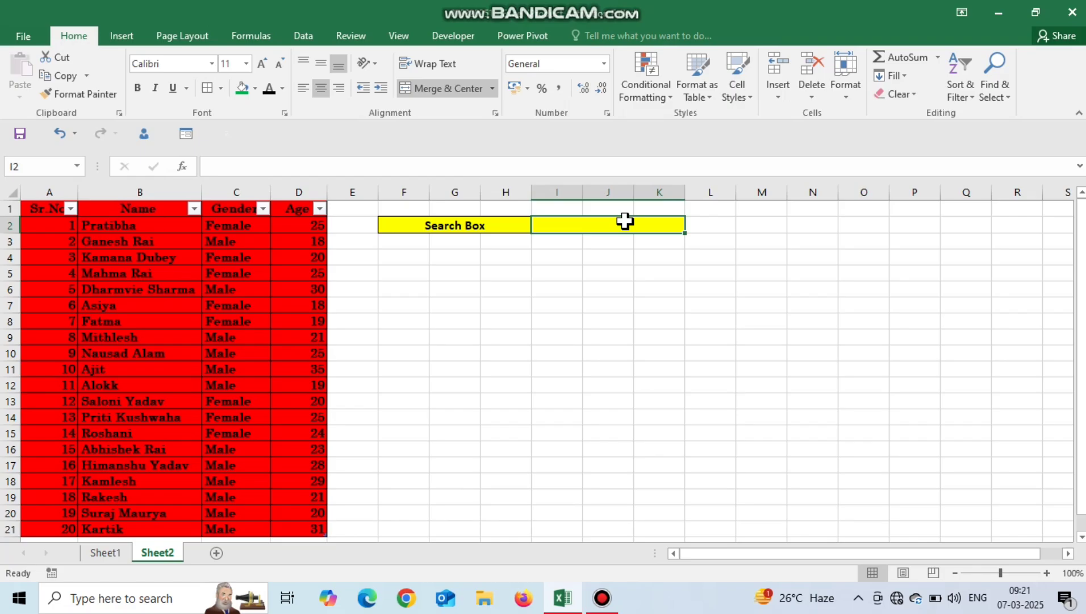
pyautogui.write('25')
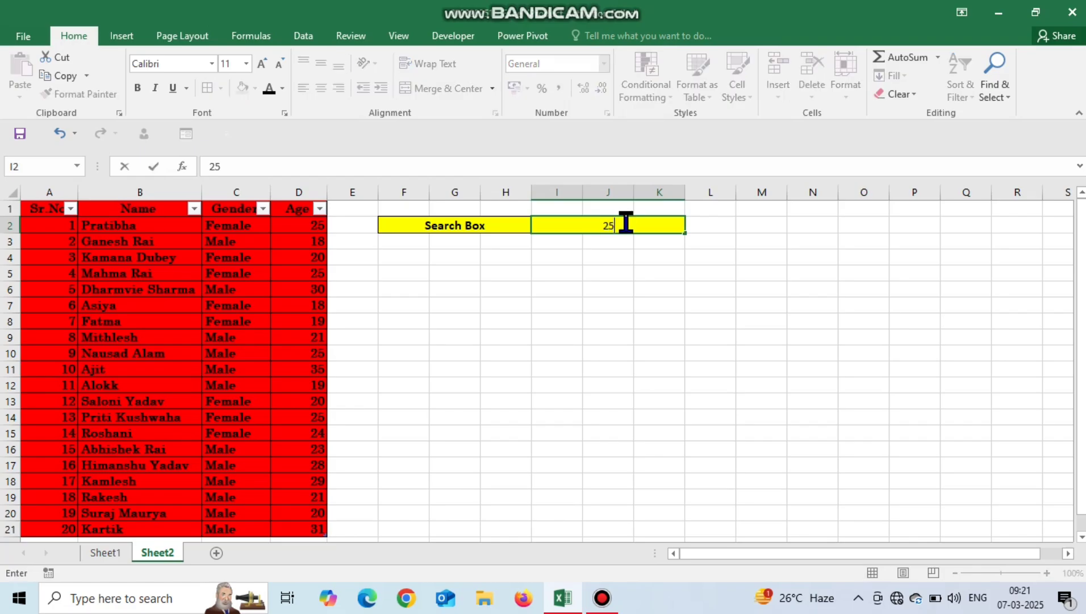
pyautogui.press('Return')
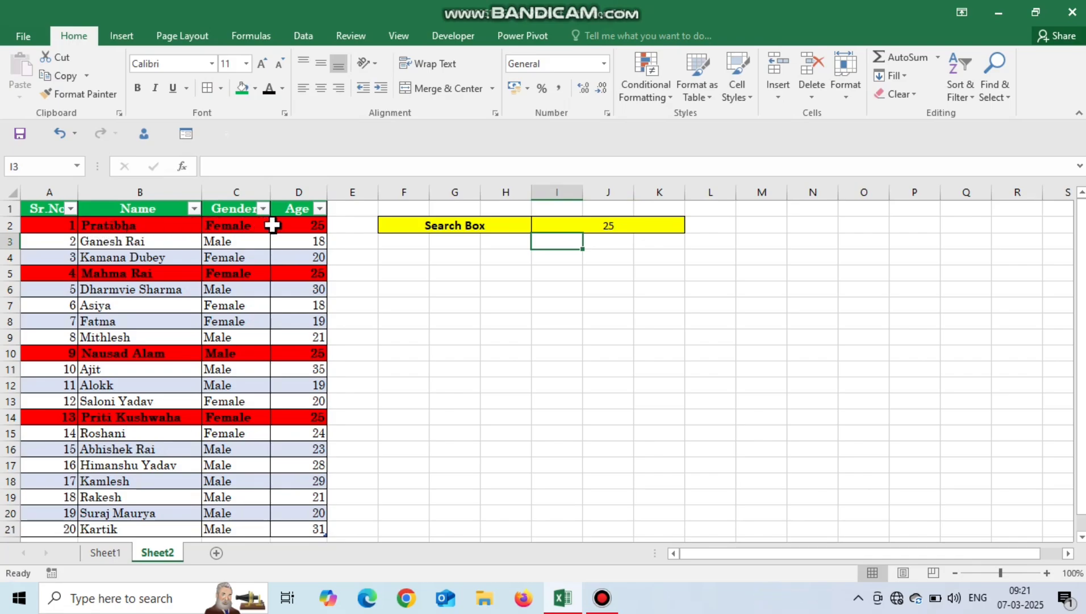
# Clear the search box cell I2 and test it with the term Male.
pyautogui.click(602, 225)
pyautogui.press('Delete')
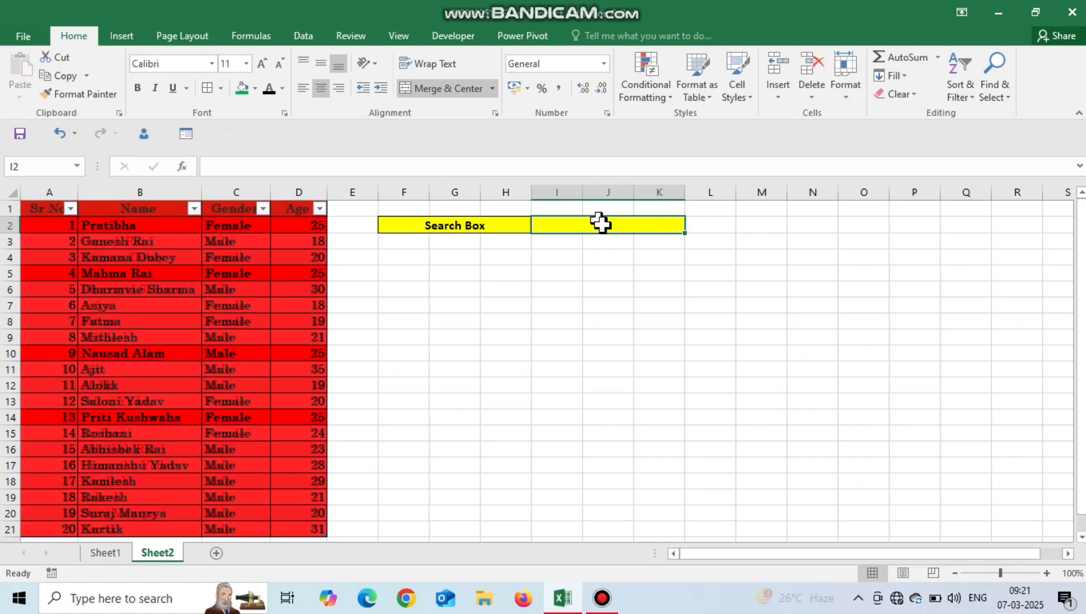
pyautogui.write('m')
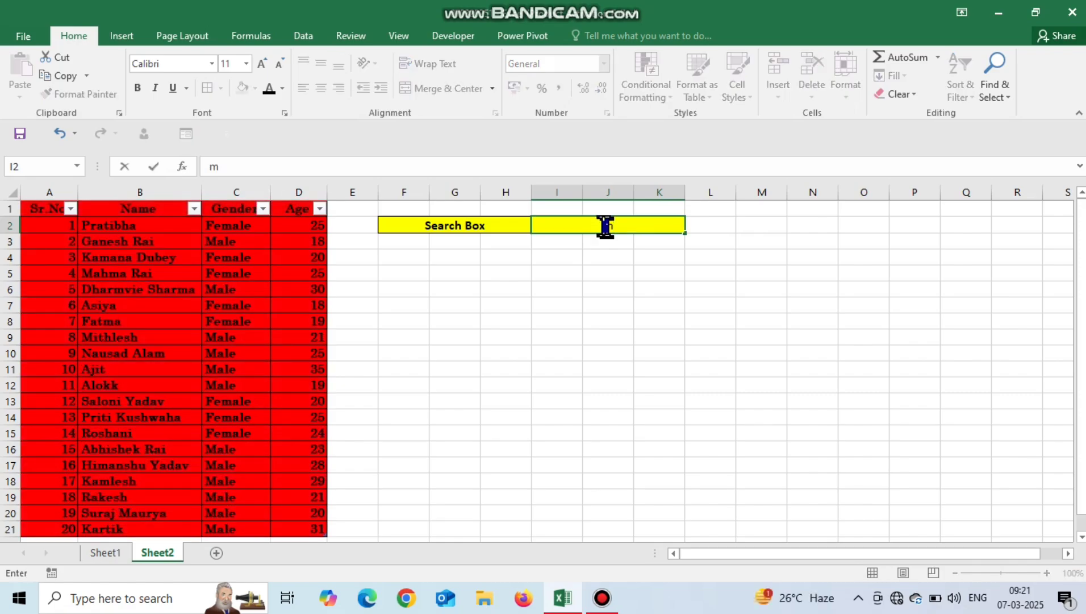
pyautogui.press('BackSpace')
pyautogui.write('Male')
pyautogui.press('Return')
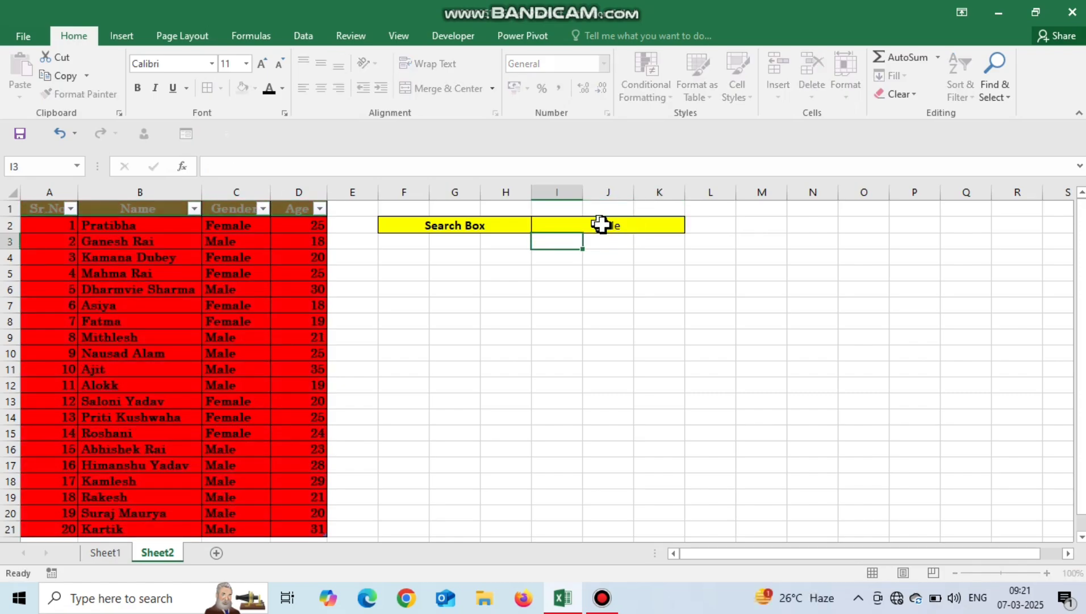
# Replace the search term in cell I2 with Female.
pyautogui.click(601, 224)
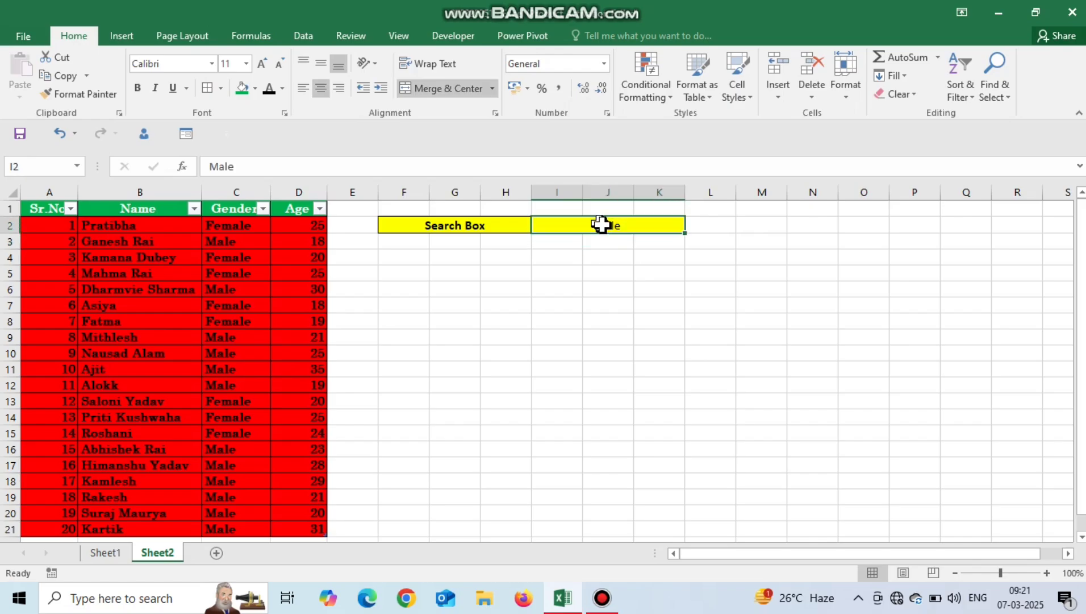
pyautogui.write('f')
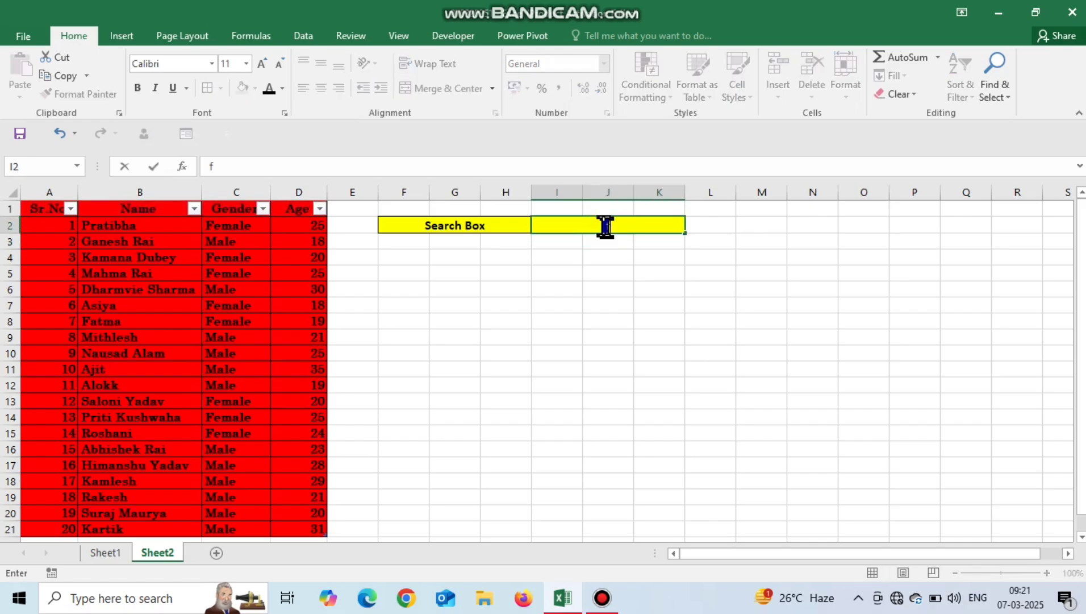
pyautogui.write('EMALE')
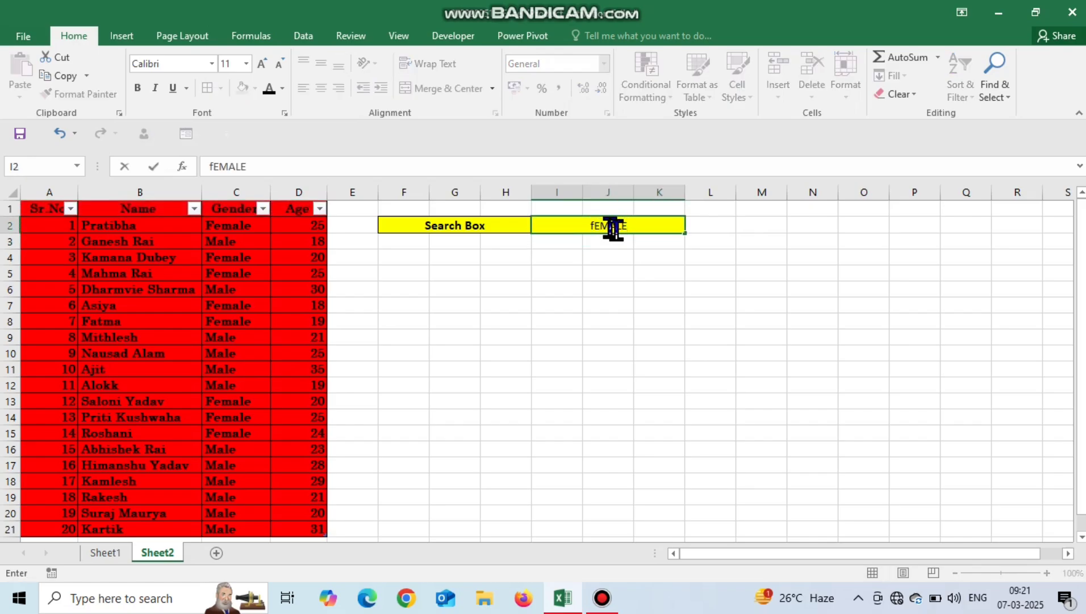
pyautogui.press('Return')
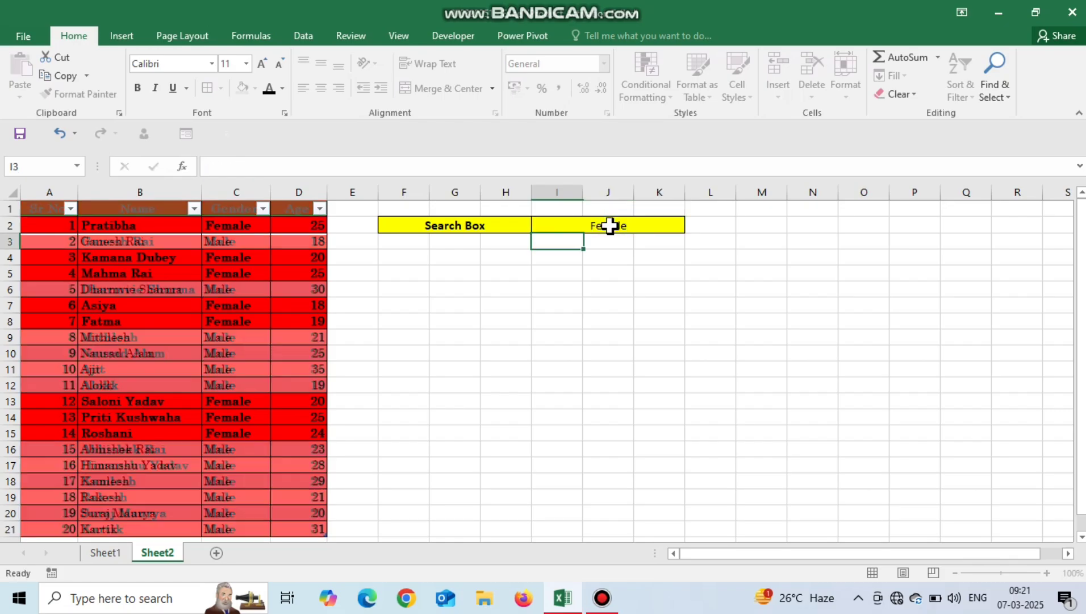
pyautogui.click(610, 225)
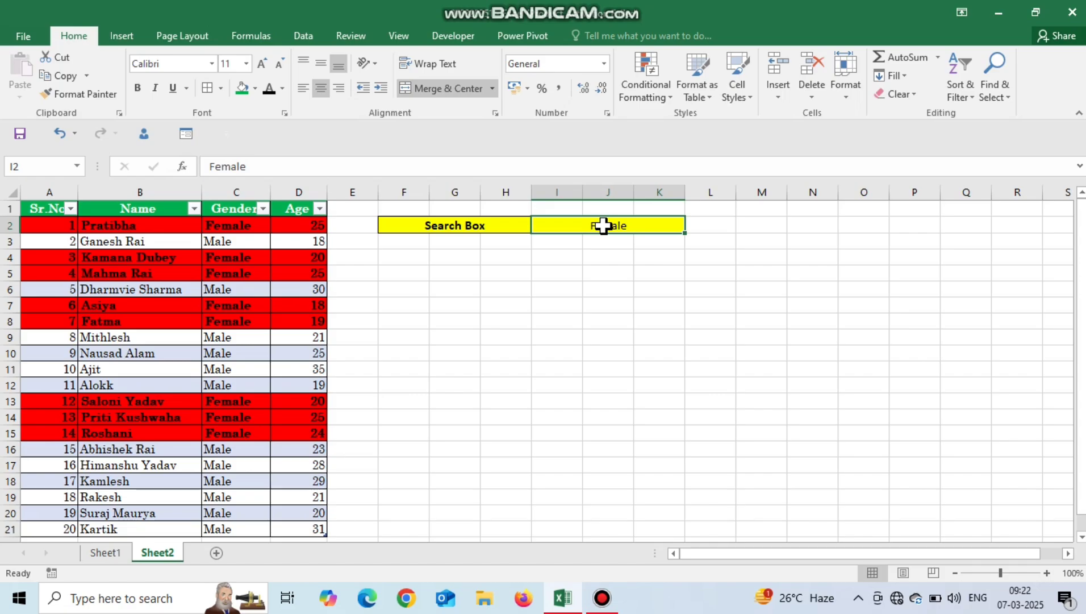
# Insert slicers for the Name, Gender and Age fields of the table in A1:D21.
pyautogui.moveTo(32, 208); pyautogui.dragTo(297, 514)
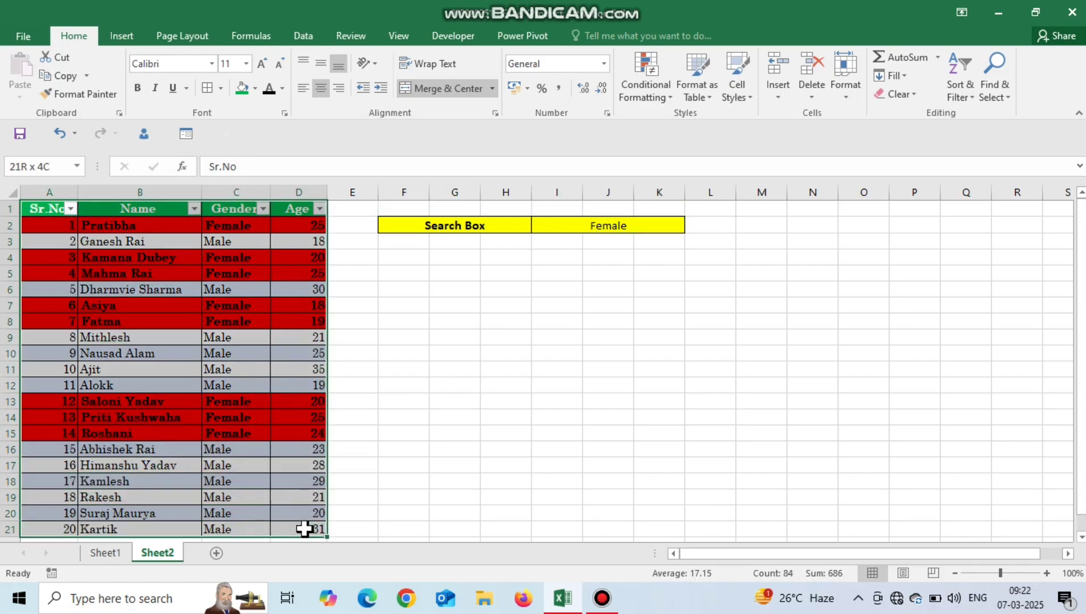
pyautogui.moveTo(304, 528); pyautogui.dragTo(304, 528)
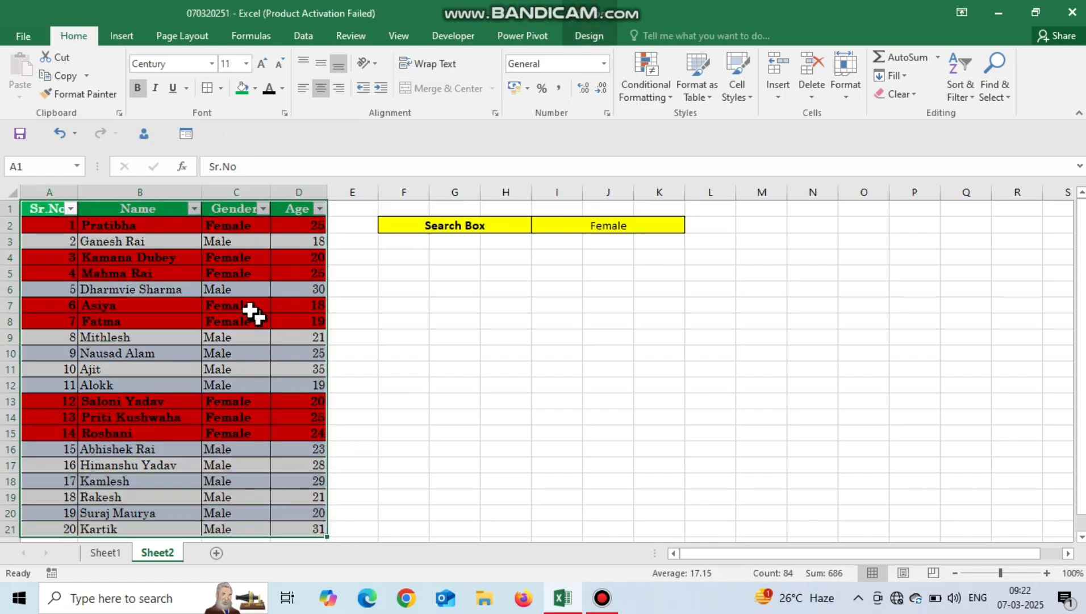
pyautogui.click(122, 37)
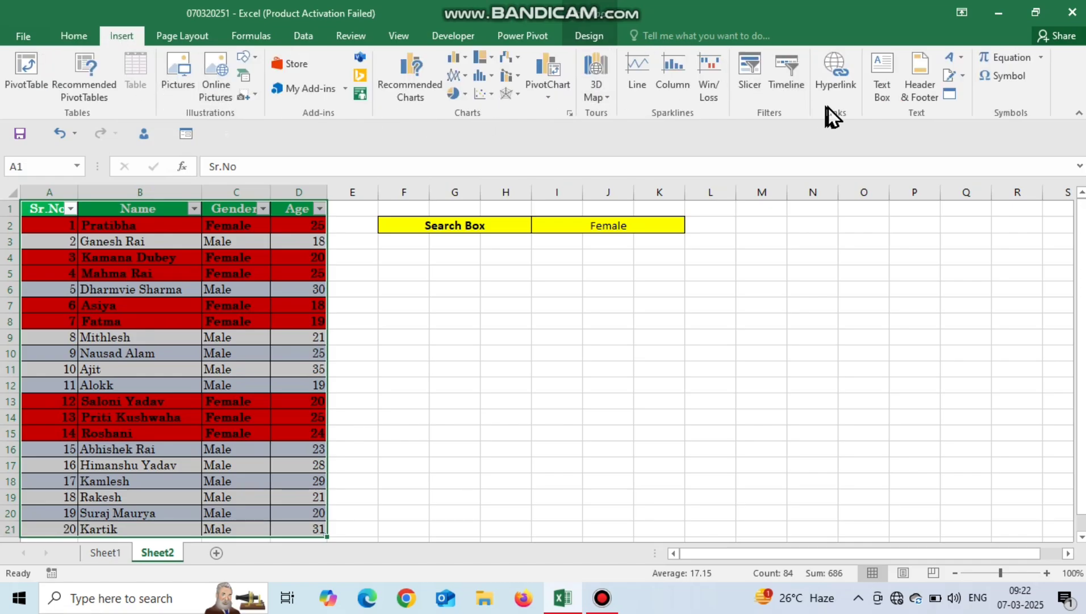
pyautogui.click(747, 72)
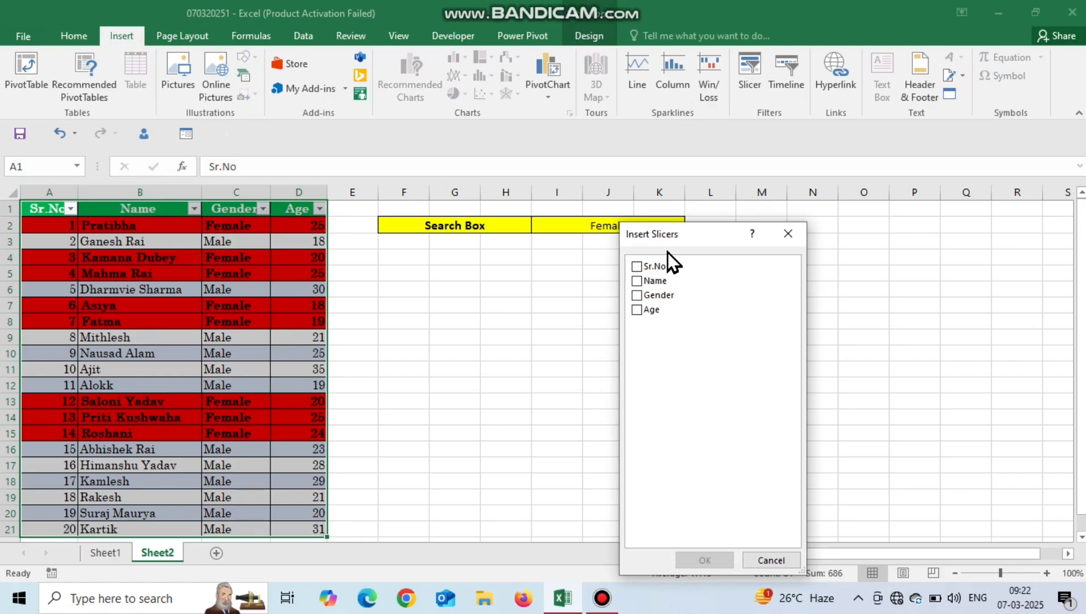
pyautogui.click(637, 281)
pyautogui.click(637, 296)
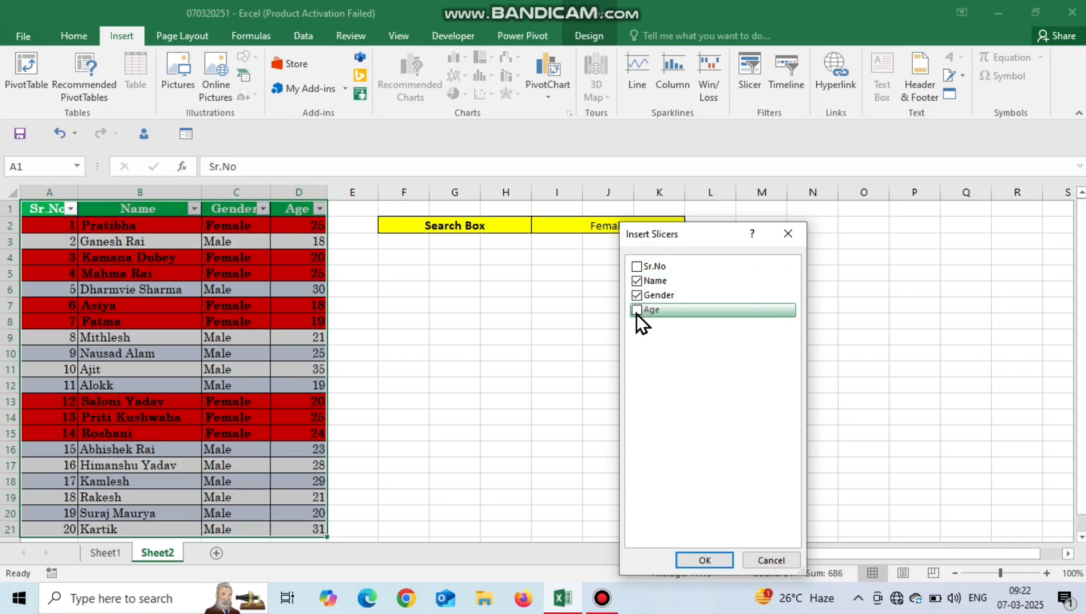
pyautogui.click(637, 311)
pyautogui.click(704, 560)
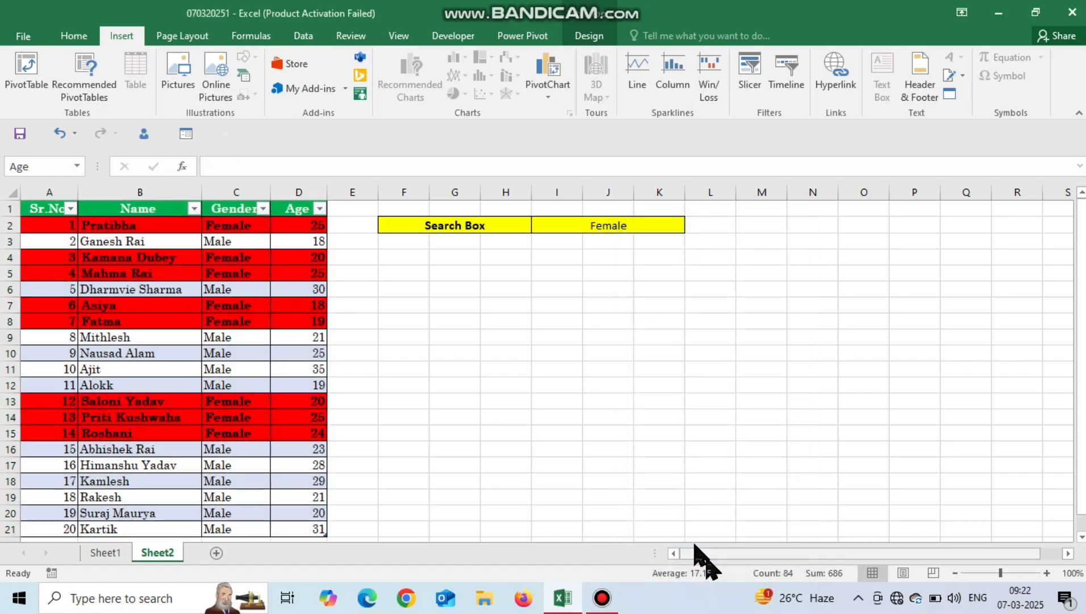
# Arrange the Name, Gender and Age slicers side by side in one aligned row directly below the search box.
pyautogui.moveTo(585, 323); pyautogui.dragTo(732, 250)
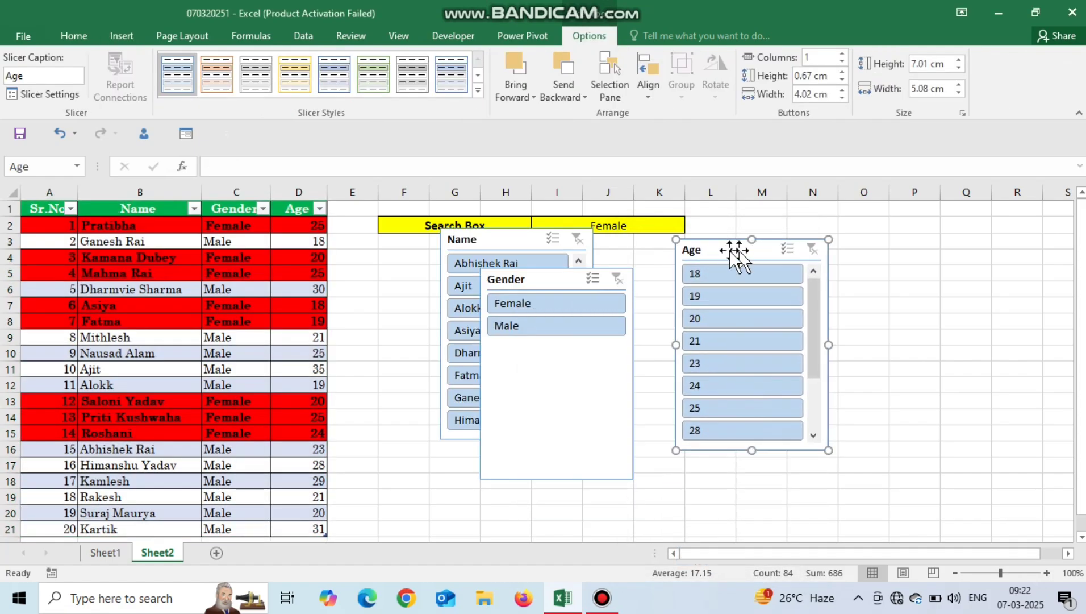
pyautogui.moveTo(498, 243); pyautogui.dragTo(430, 257)
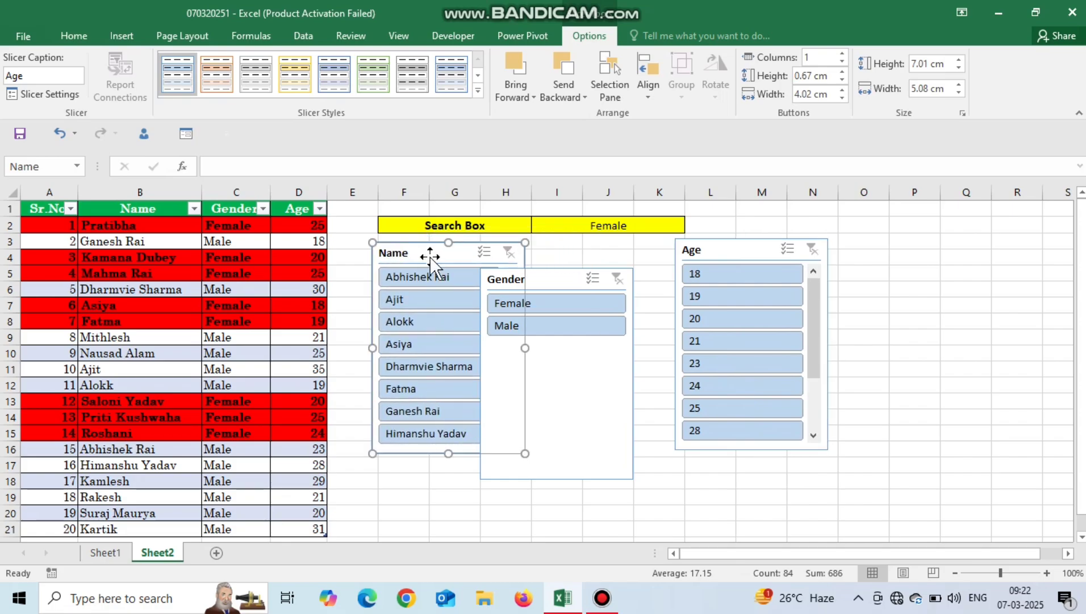
pyautogui.click(552, 281)
pyautogui.moveTo(526, 278); pyautogui.dragTo(586, 250)
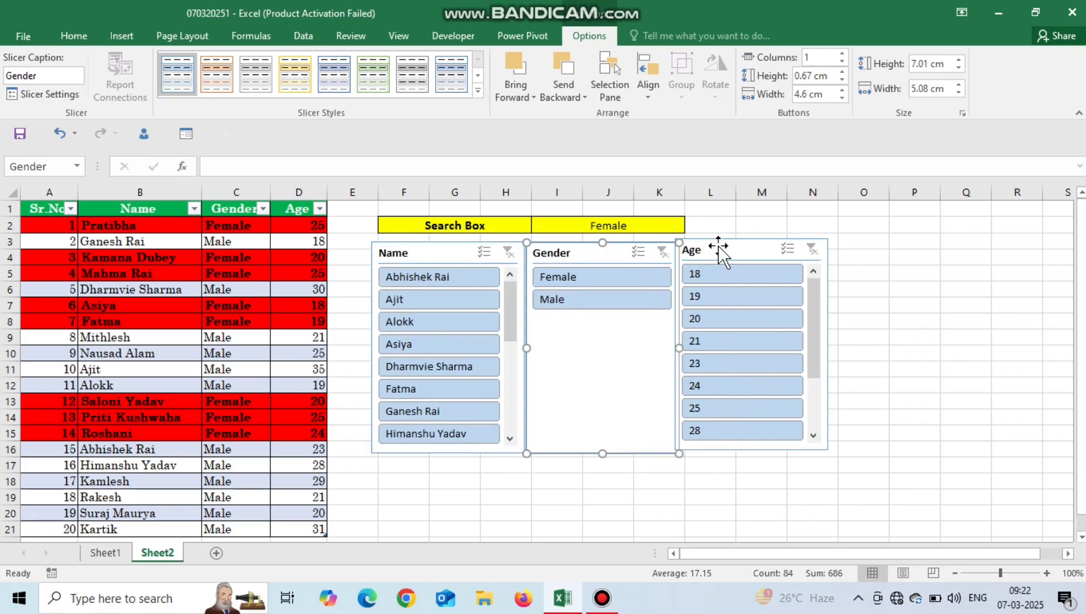
pyautogui.moveTo(719, 247); pyautogui.dragTo(722, 250)
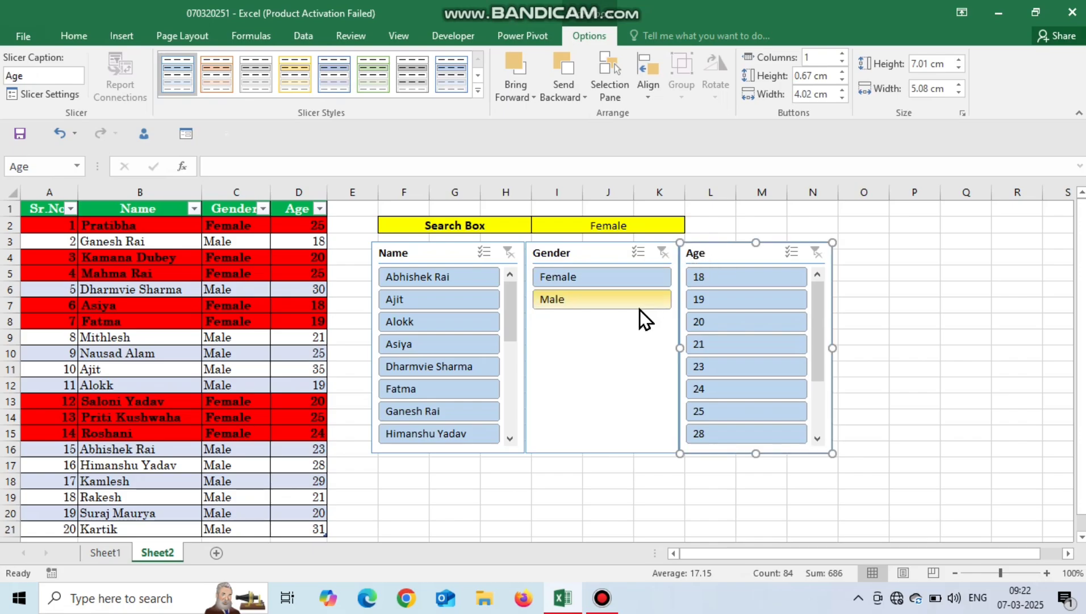
# Test the Gender slicer by filtering the table to Male and to Female, and clear its filter.
pyautogui.click(579, 300)
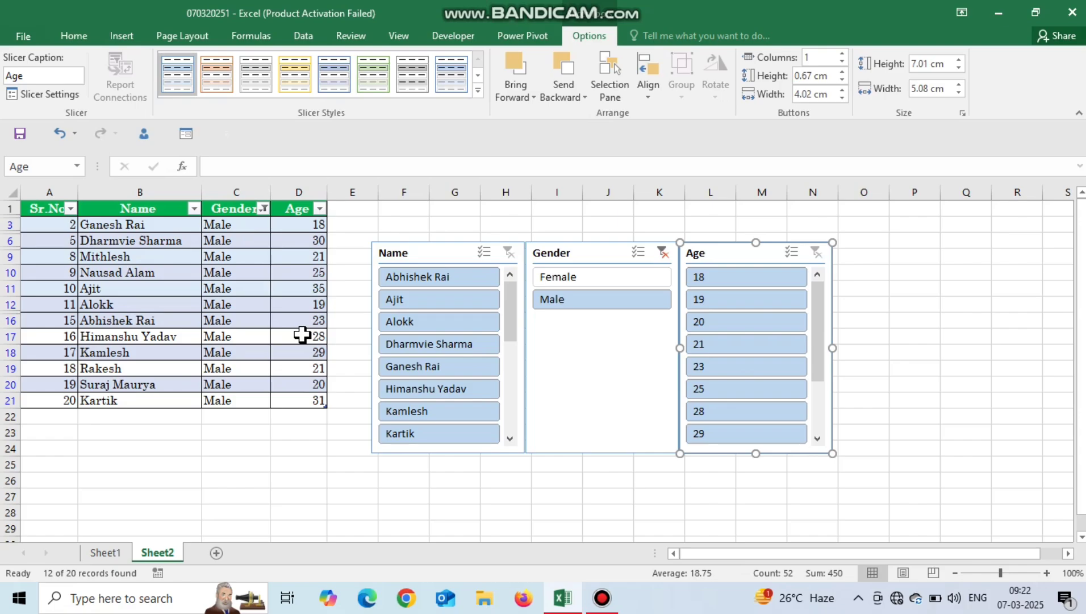
pyautogui.click(585, 279)
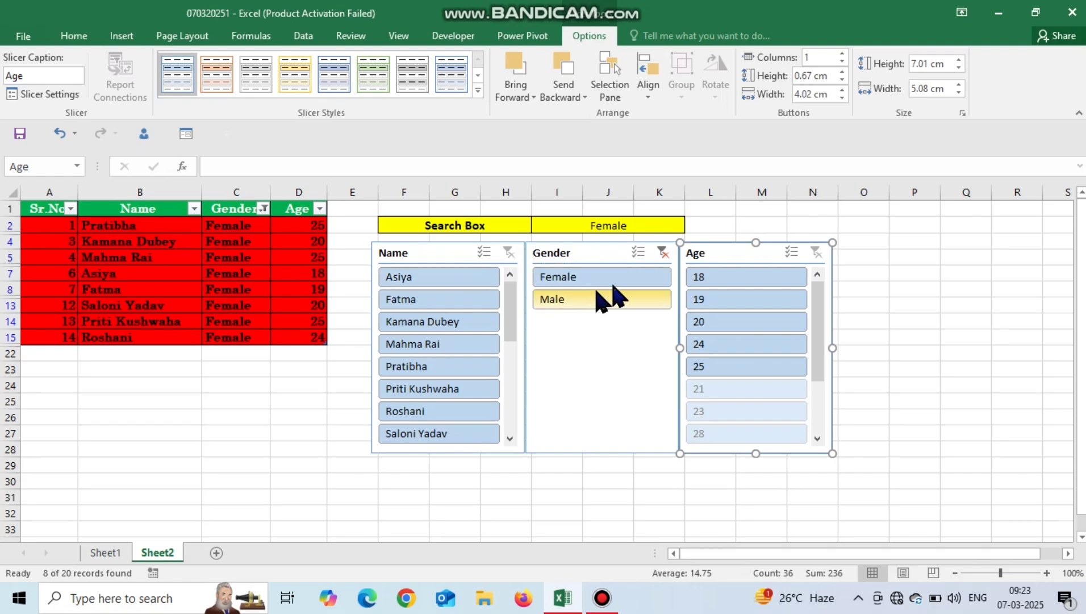
pyautogui.click(663, 253)
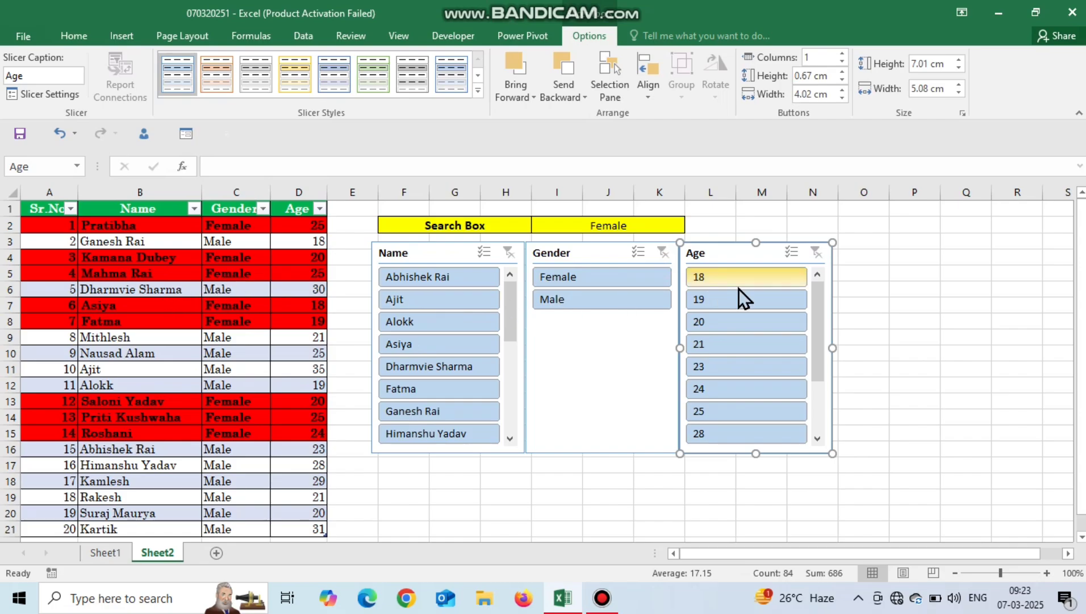
# Test the Age slicer by filtering the table to ages 18 and 24, and clear its filter.
pyautogui.click(715, 278)
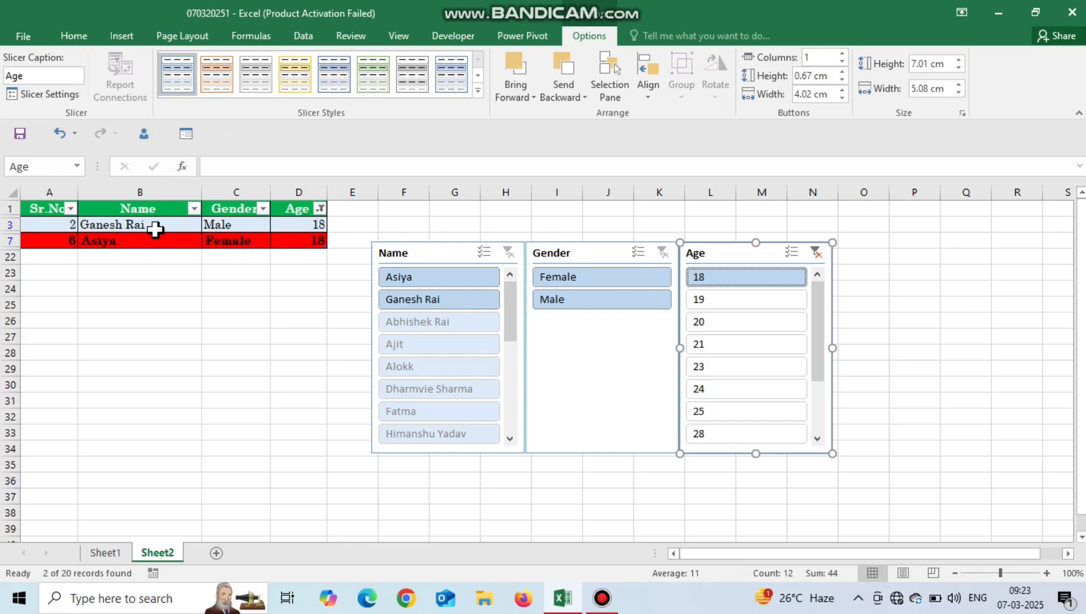
pyautogui.click(724, 395)
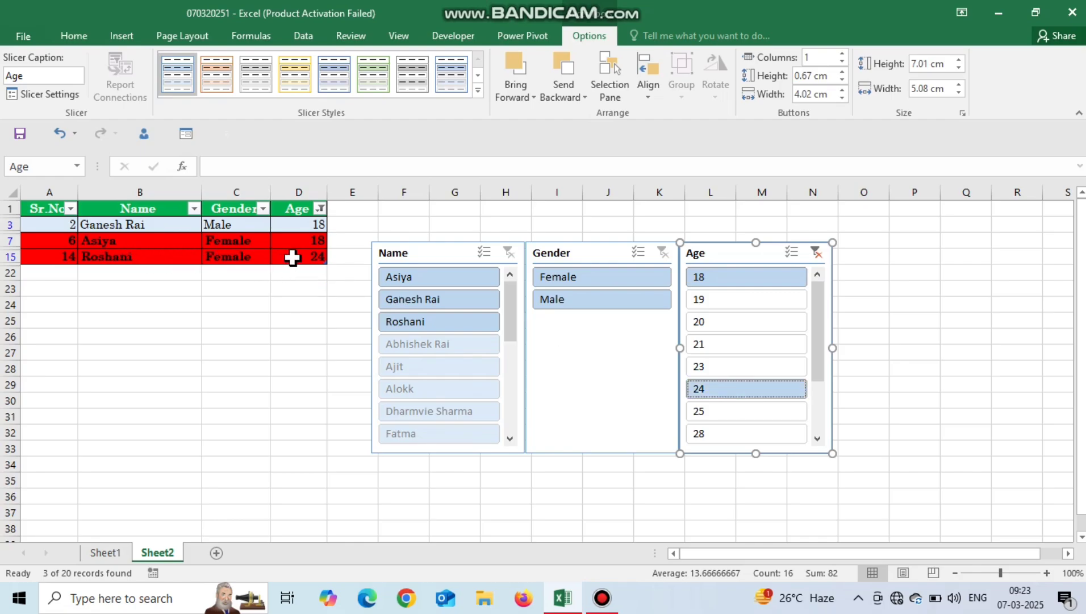
pyautogui.click(816, 252)
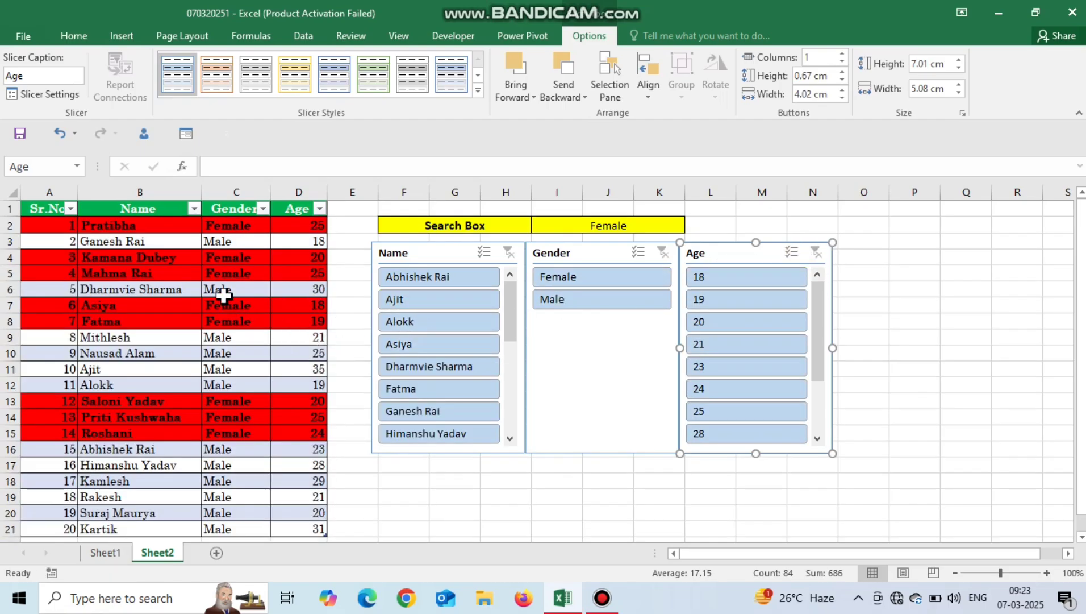
# Test the Name slicer by filtering the table to the person with Sr.No 6.
pyautogui.click(410, 344)
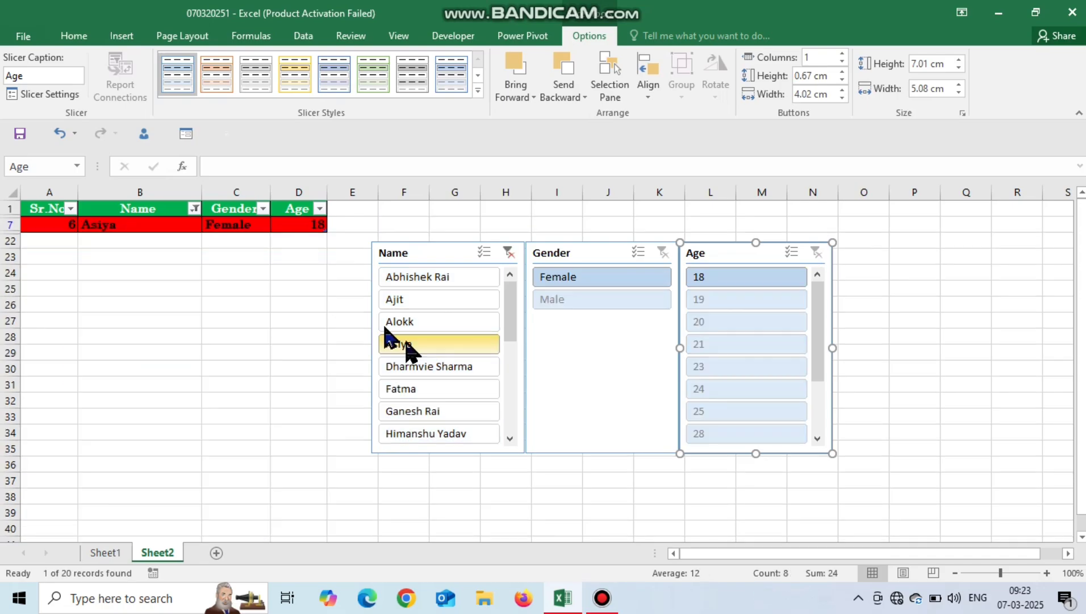